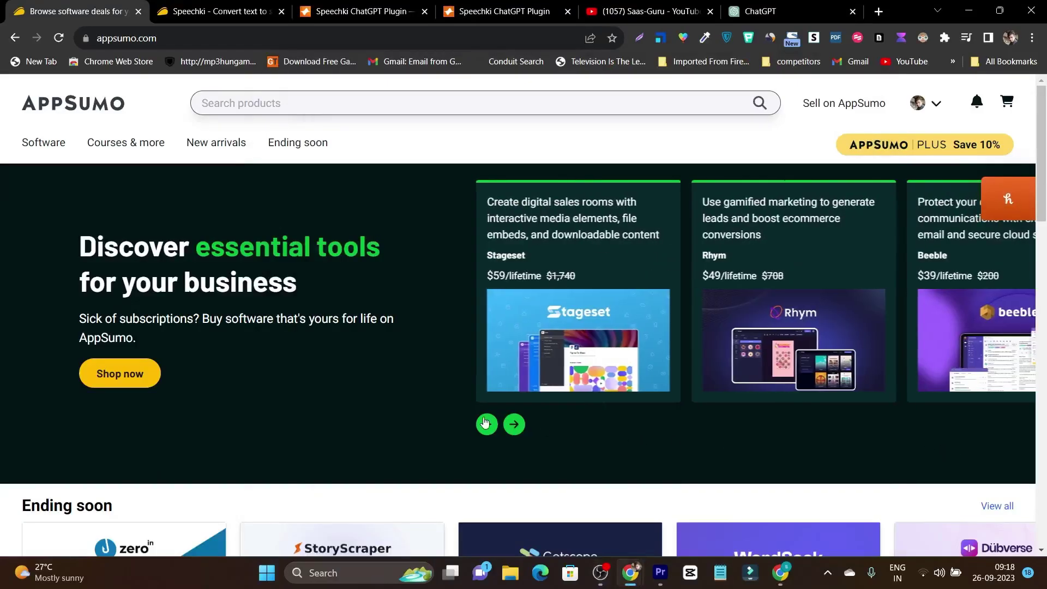
Open Speechki's AppSumo lifetime deal page ($59, 31% off $86, License Tier 1)
click(486, 424)
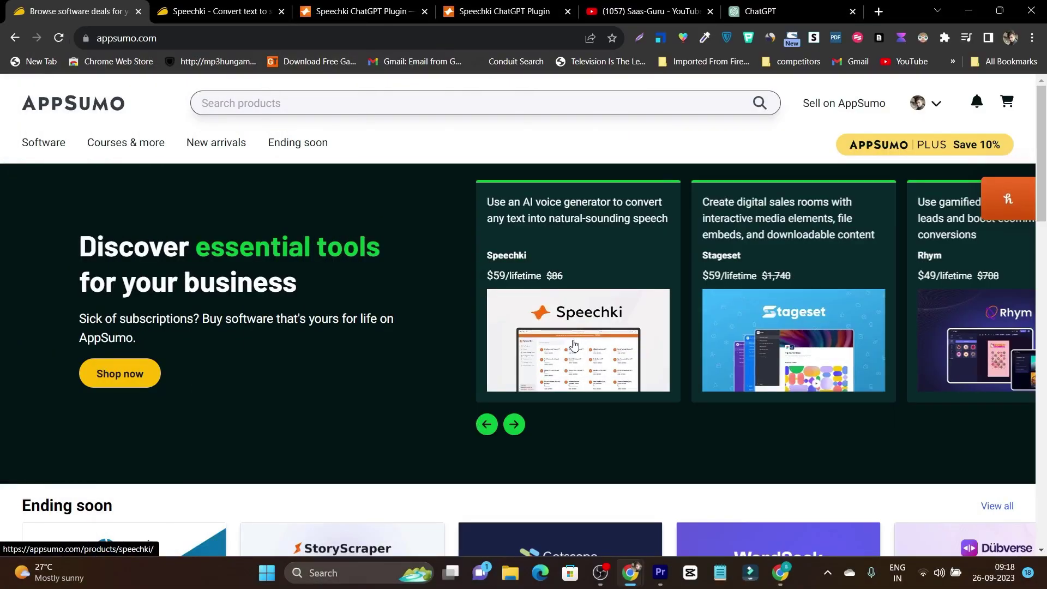
click(197, 9)
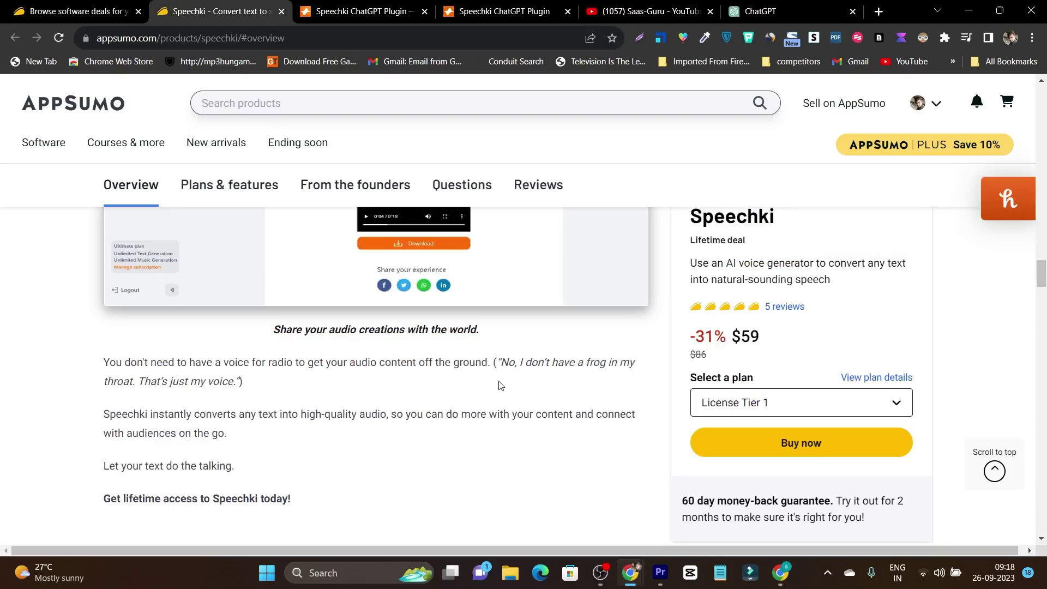
scroll(545, 381, up, 10)
scroll(546, 380, up, 10)
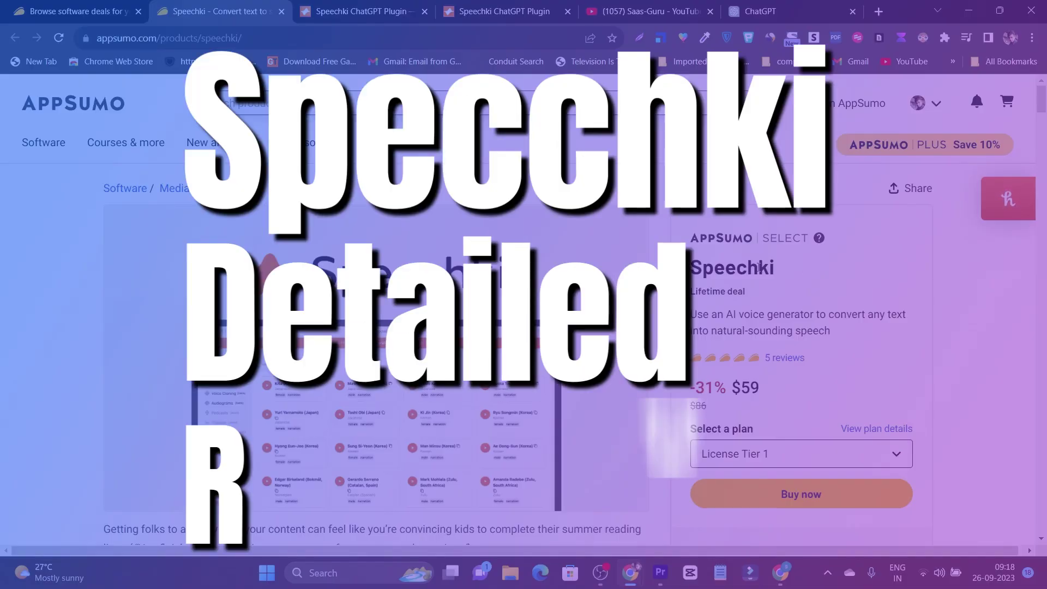
double_click(732, 267)
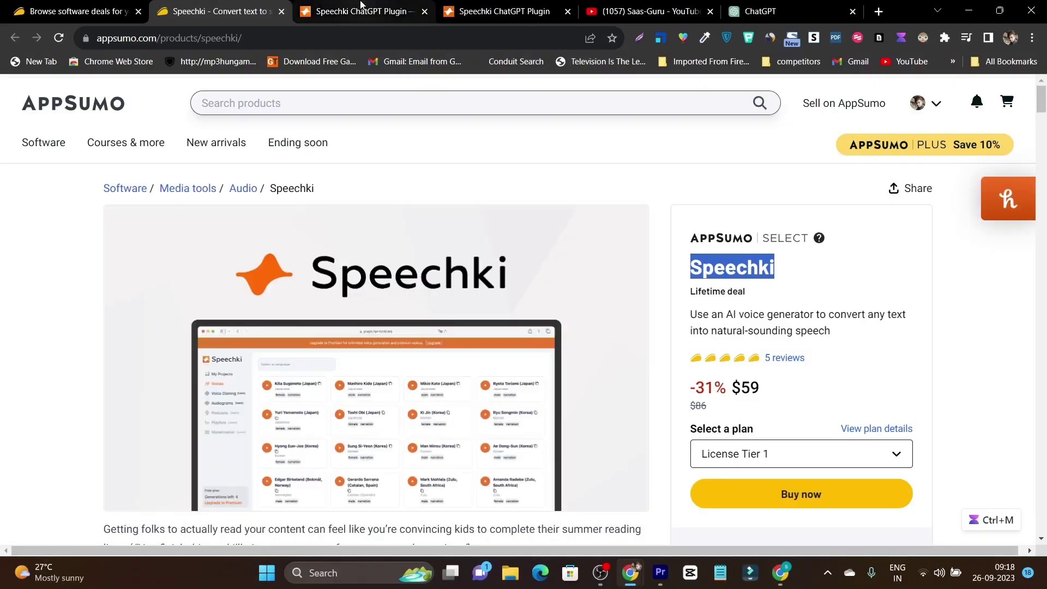
Browse the Speechki ChatGPT plugin homepage, then bring up the Raven's Hollow horror story chat
click(357, 11)
scroll(605, 307, down, 7)
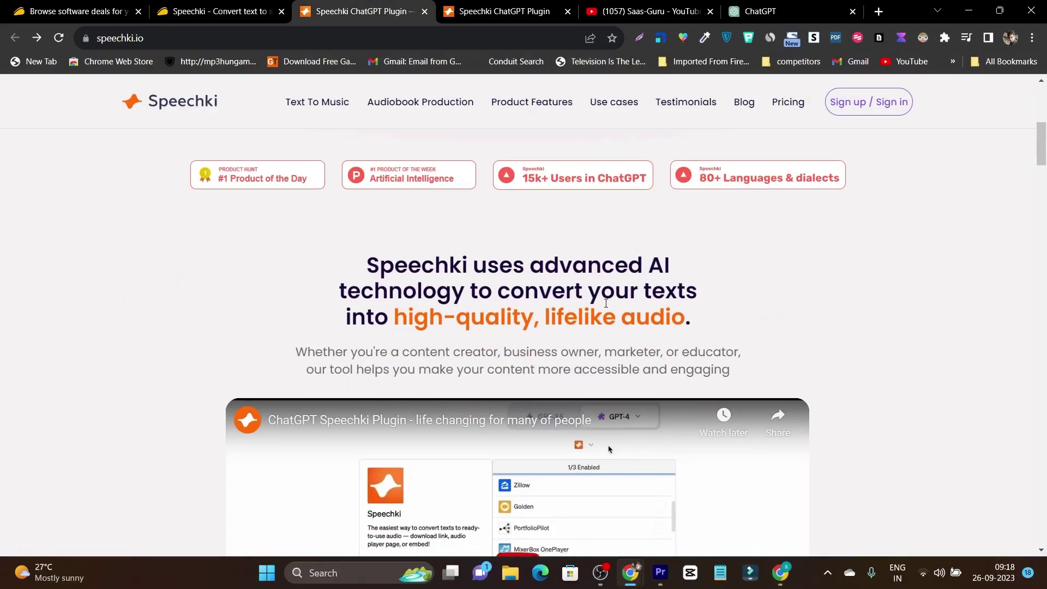
scroll(709, 323, up, 7)
scroll(709, 323, up, 5)
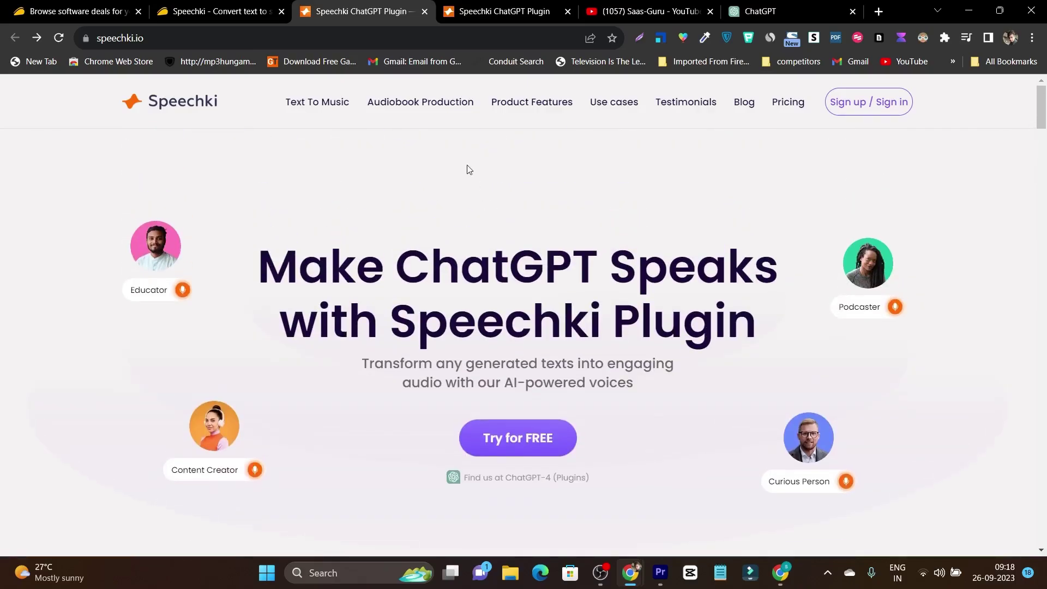
click(774, 4)
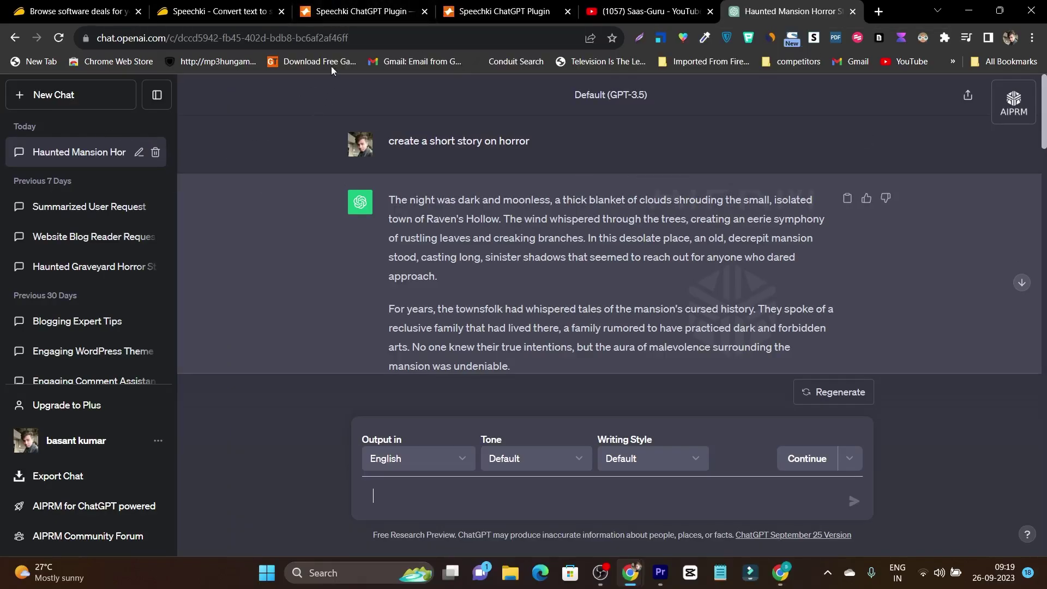
Move between the plugin homepage and horror chat, ending on the AppSumo Speechki $59 deal page
click(354, 12)
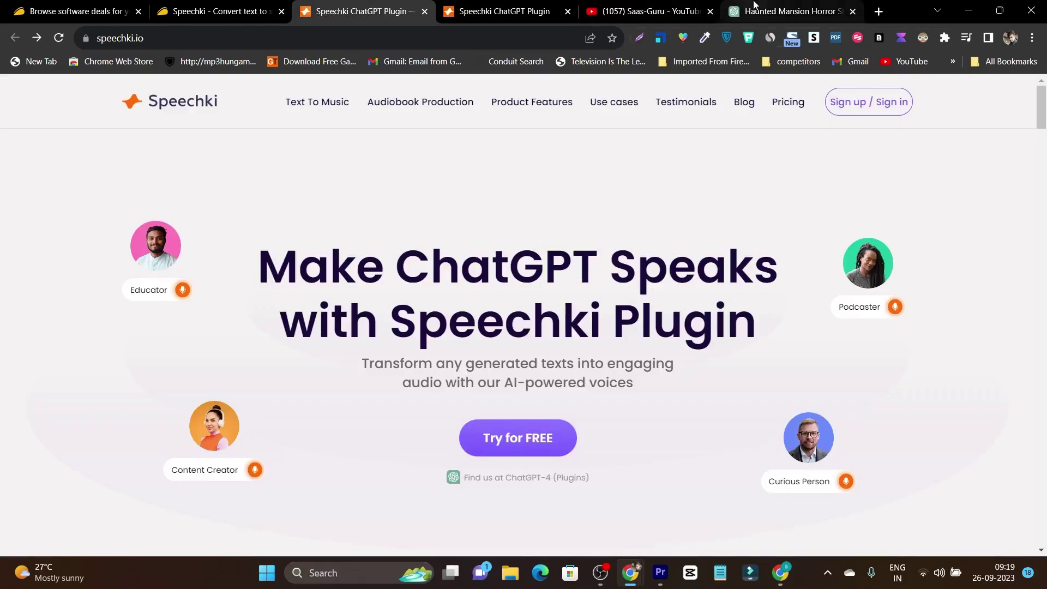
click(785, 11)
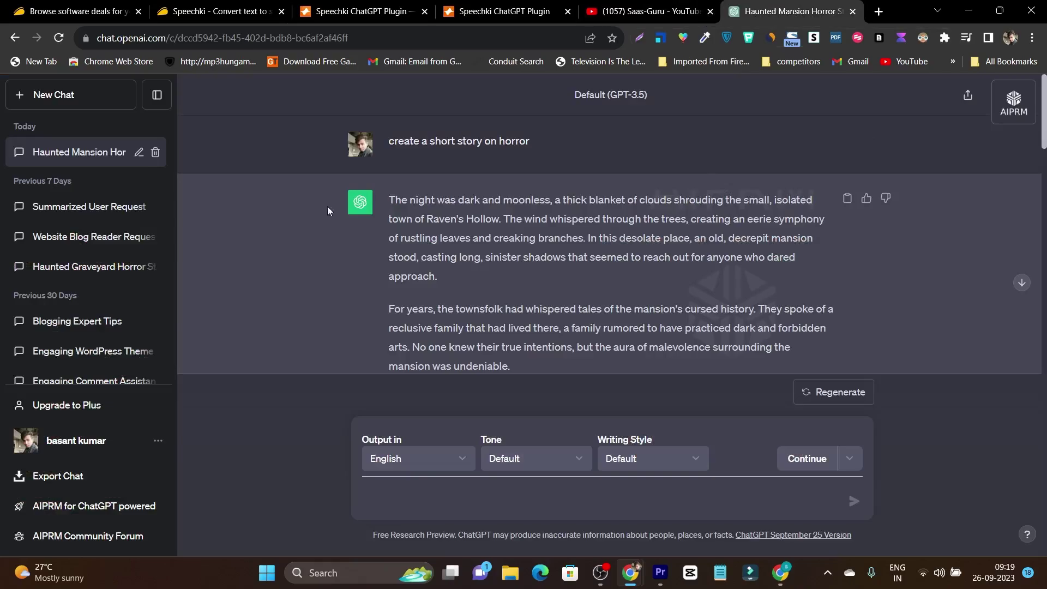
key(ctrl+3)
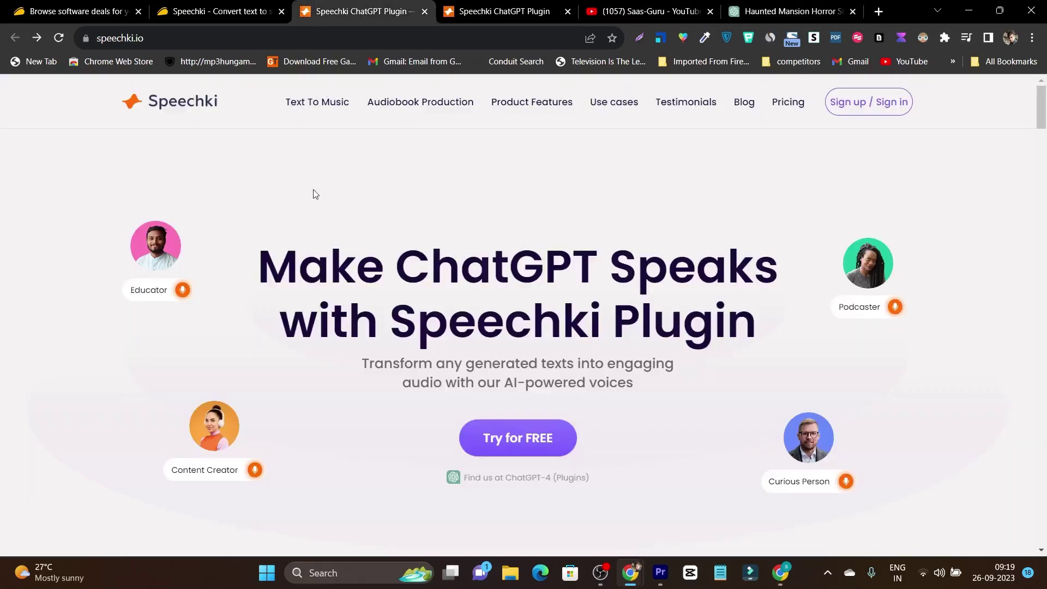
click(211, 19)
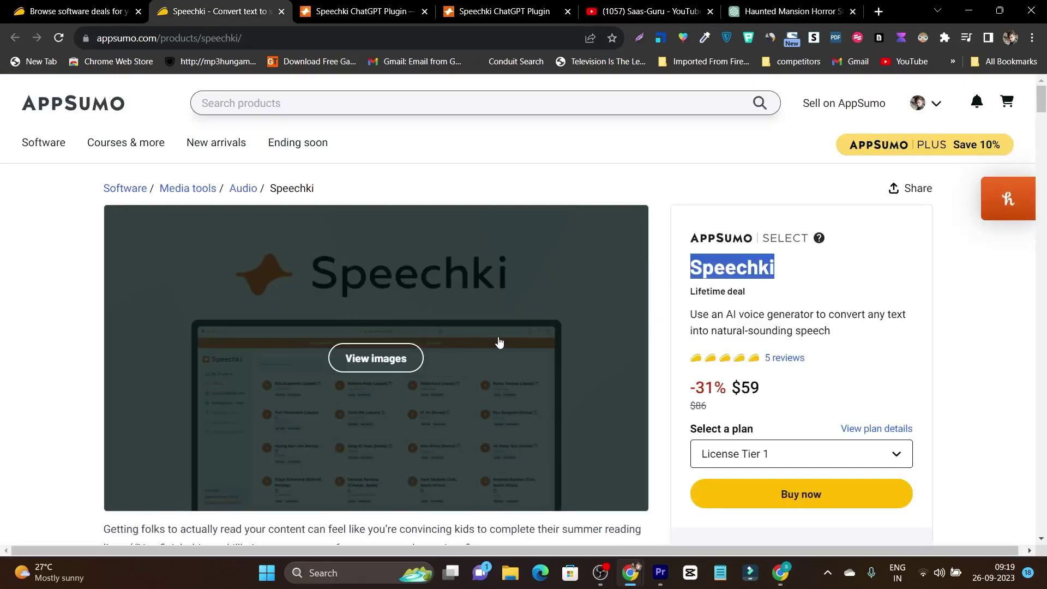
scroll(678, 341, down, 1)
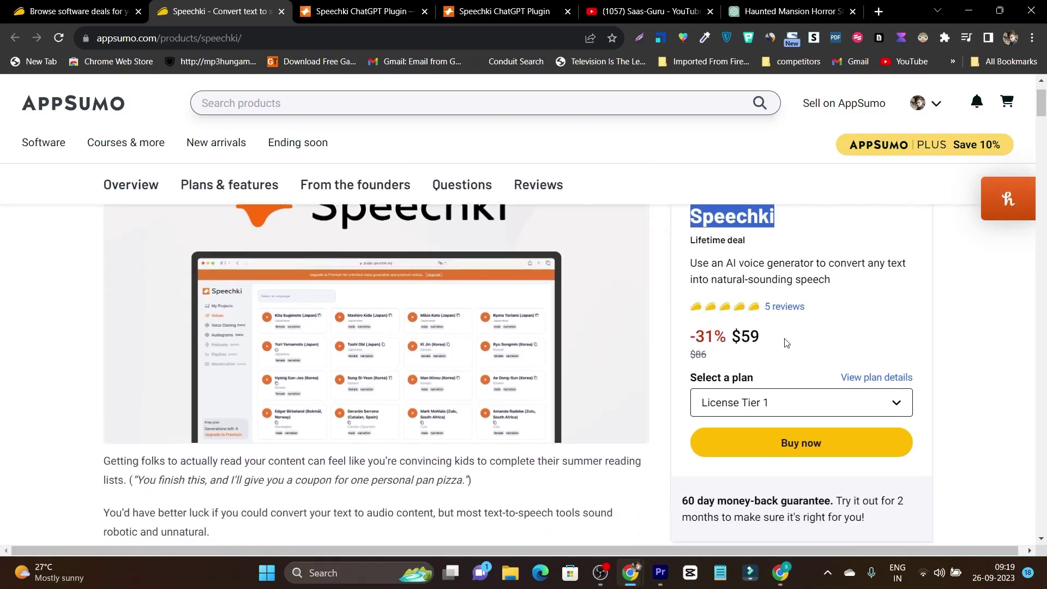
click(855, 295)
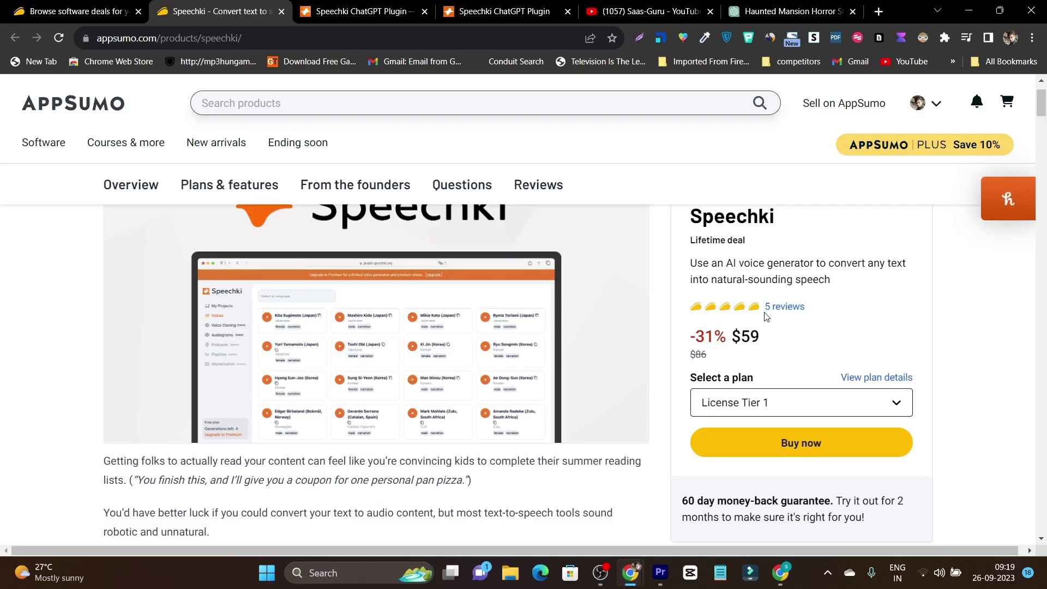
scroll(703, 399, down, 5)
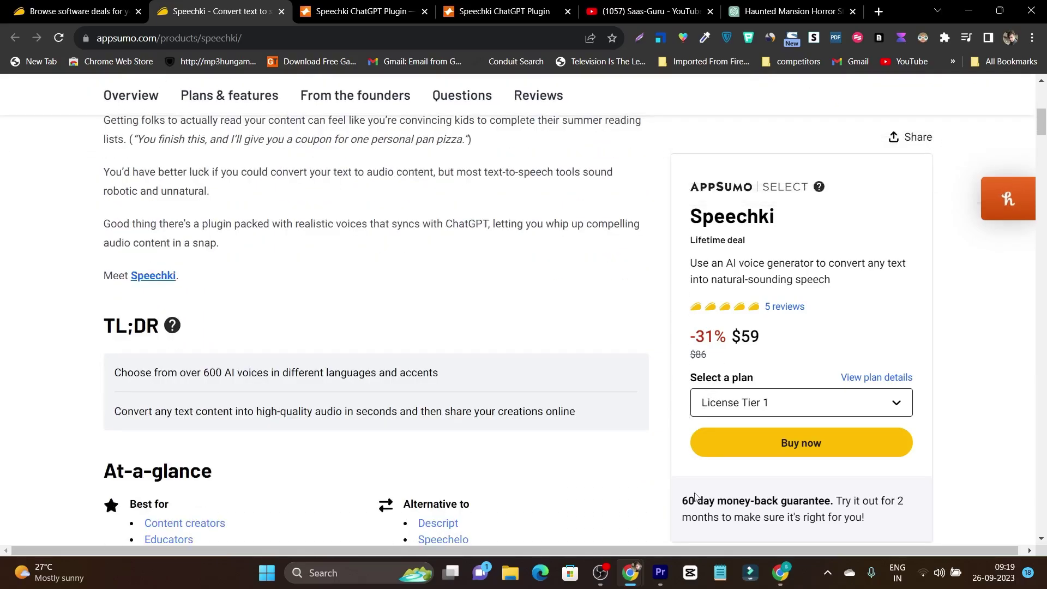
drag(681, 501, 868, 517)
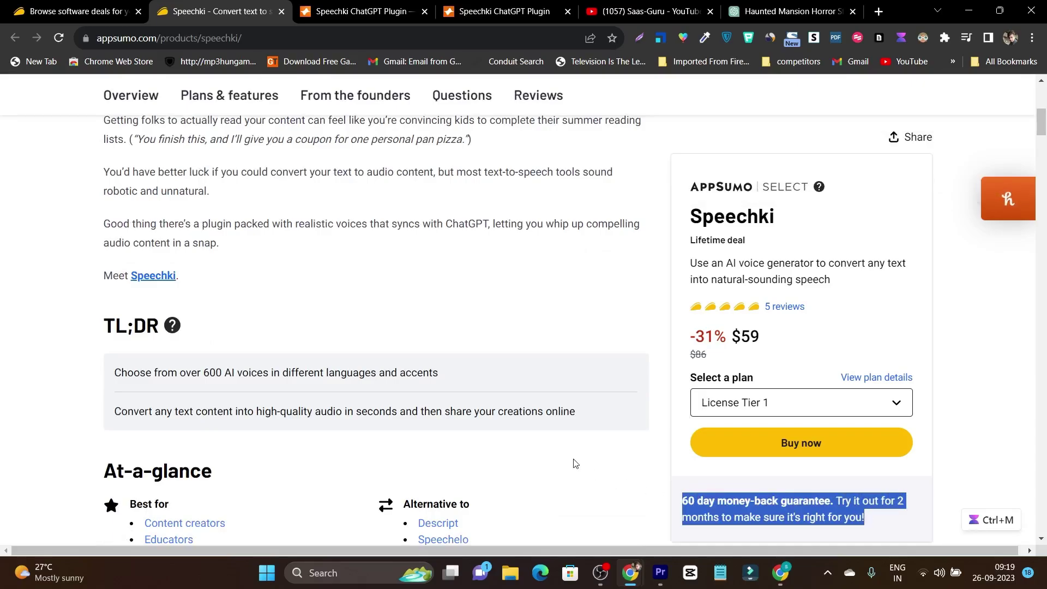
scroll(556, 447, down, 2)
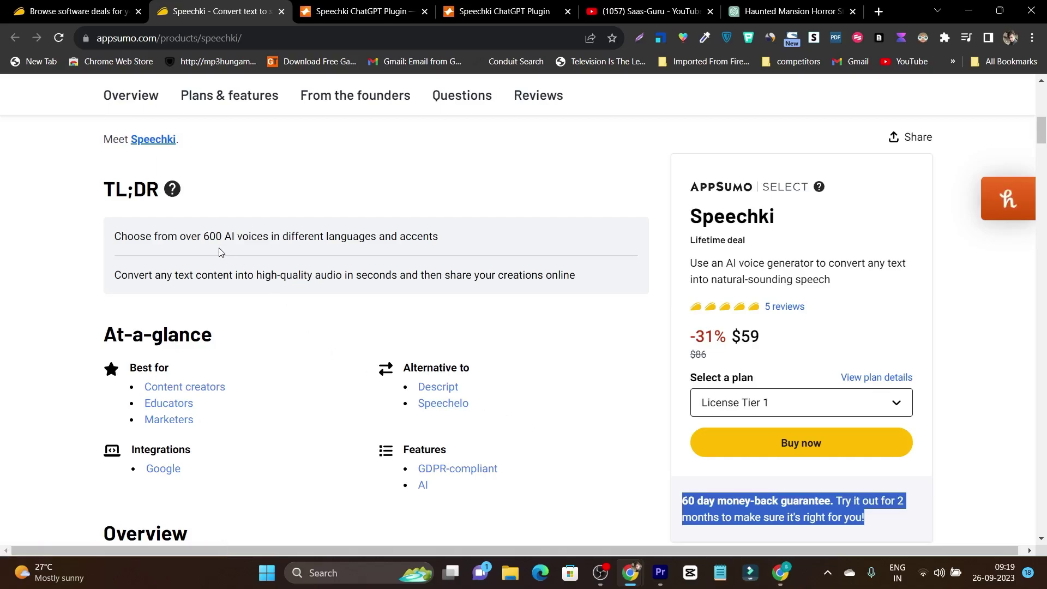
drag(201, 237, 412, 263)
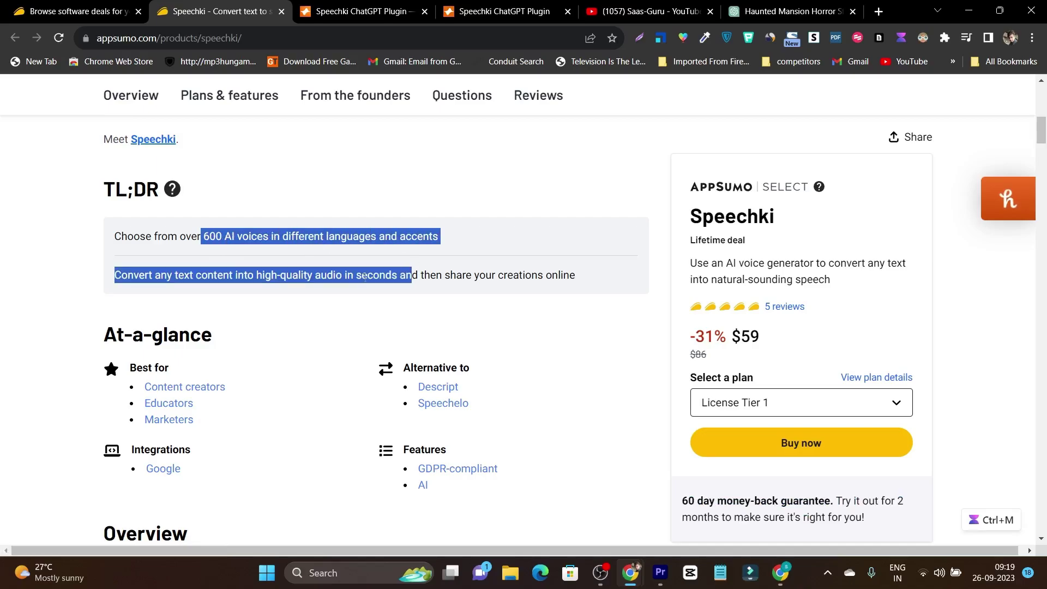
click(259, 276)
scroll(259, 276, down, 12)
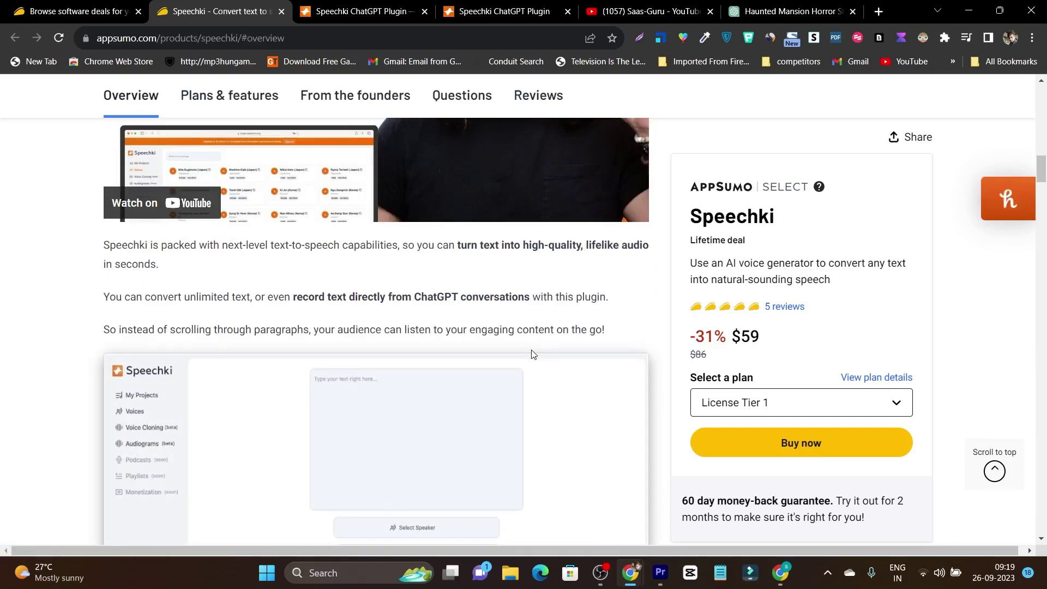
scroll(533, 354, up, 8)
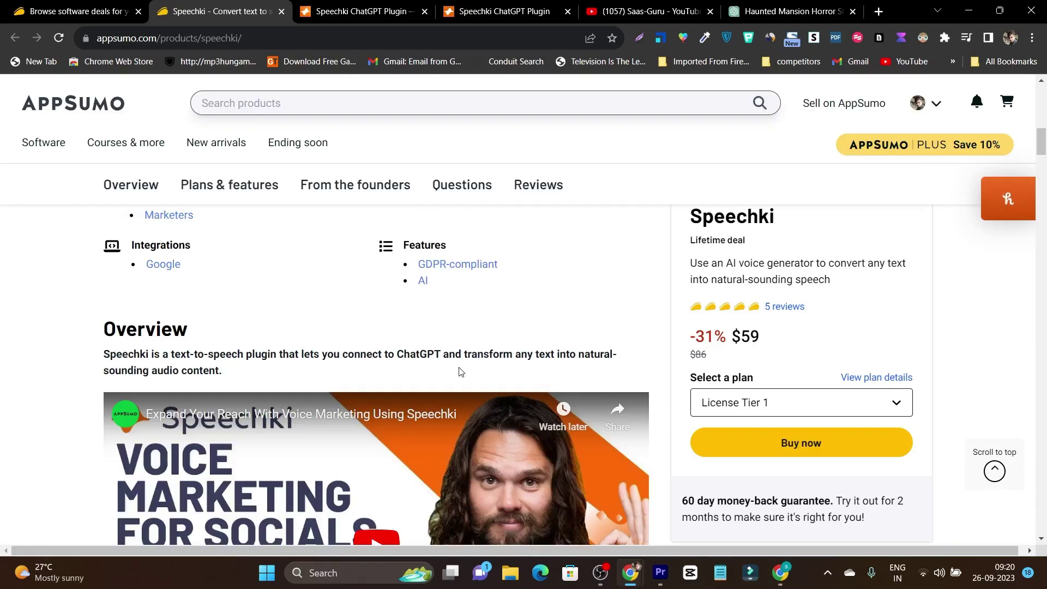
scroll(460, 370, down, 10)
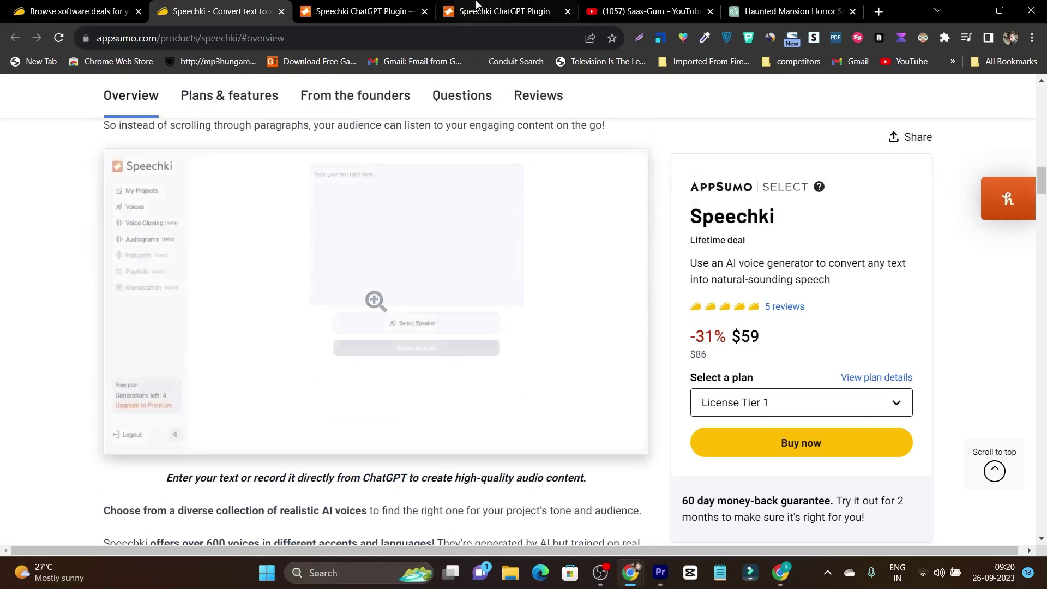
key(ctrl+Tab)
key(ctrl+Tab)
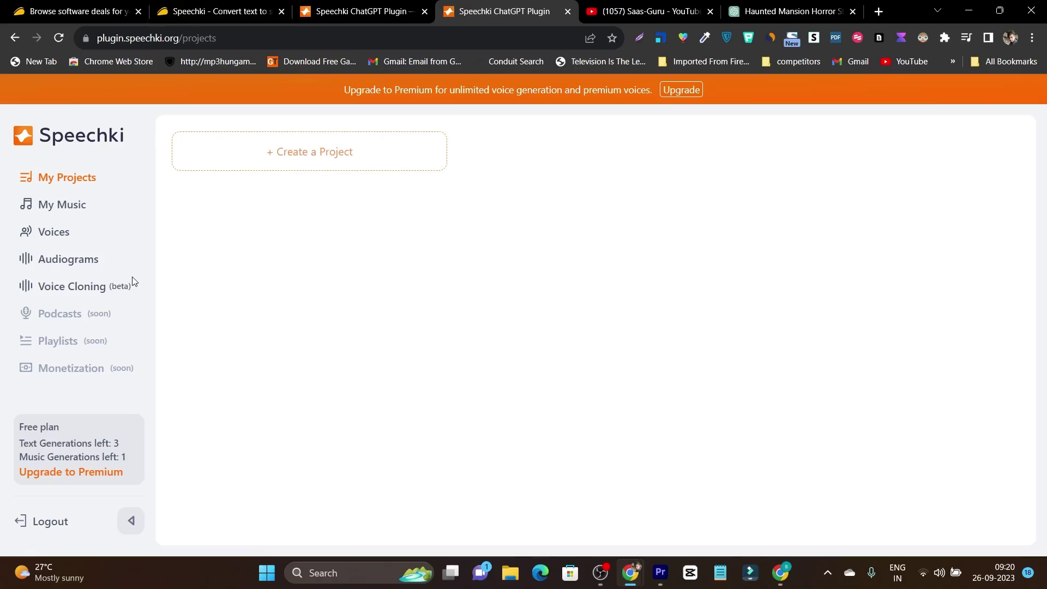
click(201, 17)
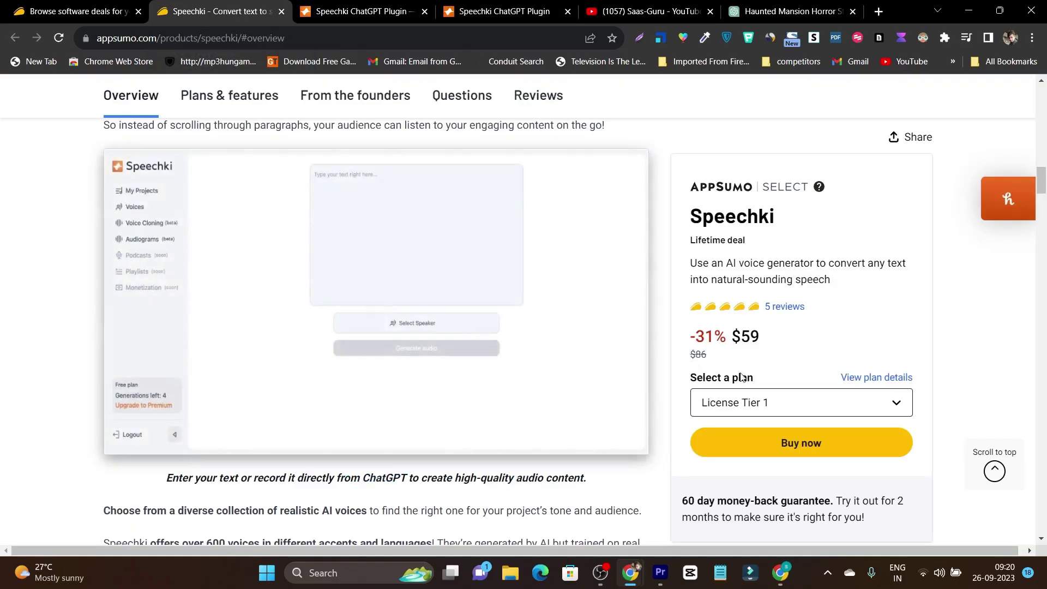
Review Speechki's Plans & features list: 560 AI voices, 103 languages, no project size limits
click(237, 103)
scroll(355, 269, down, 3)
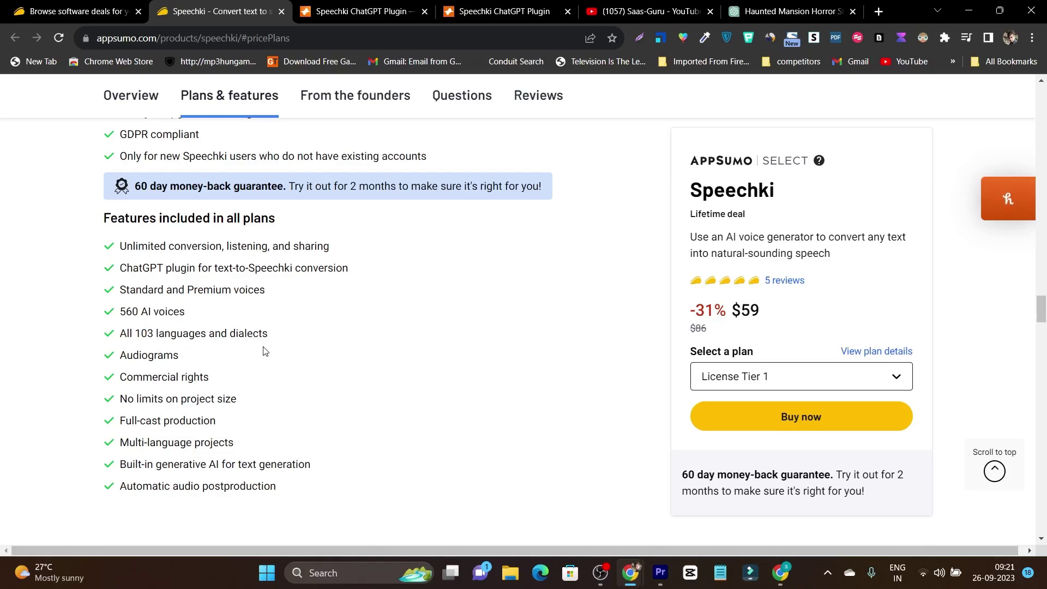
scroll(263, 351, down, 1)
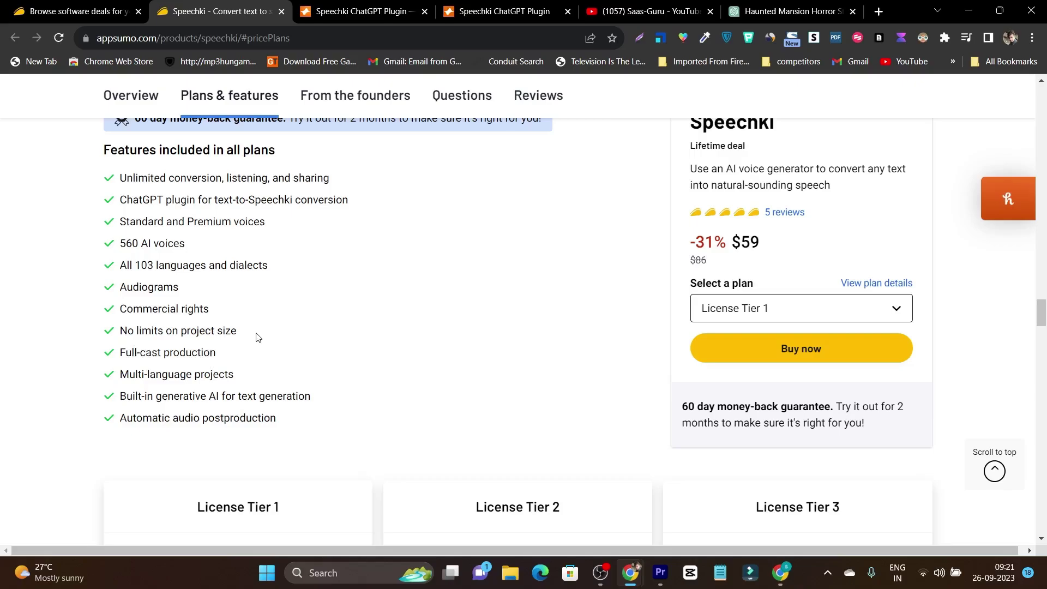
drag(261, 335, 176, 329)
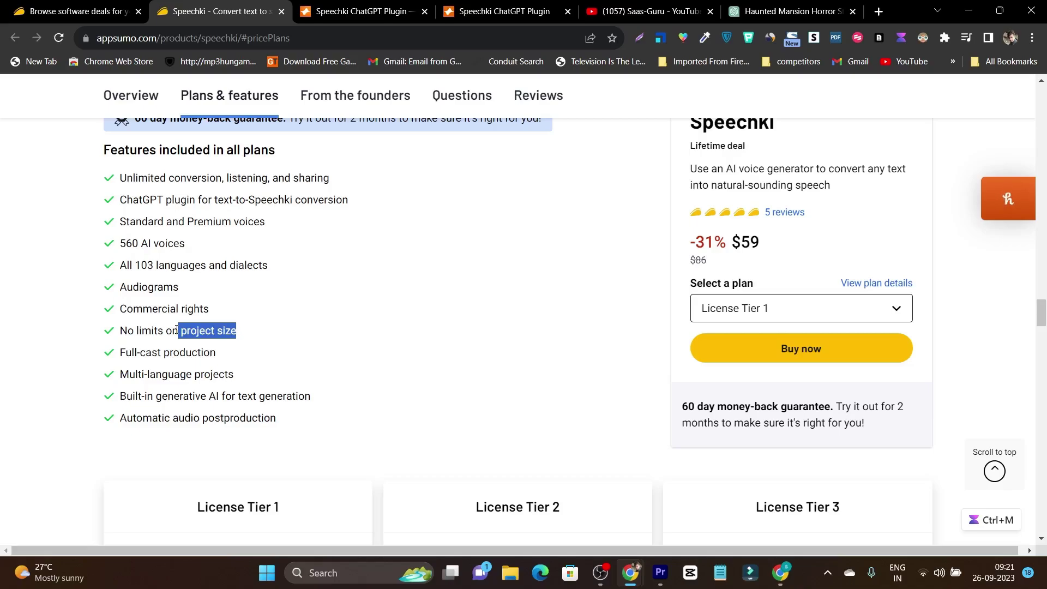
click(165, 333)
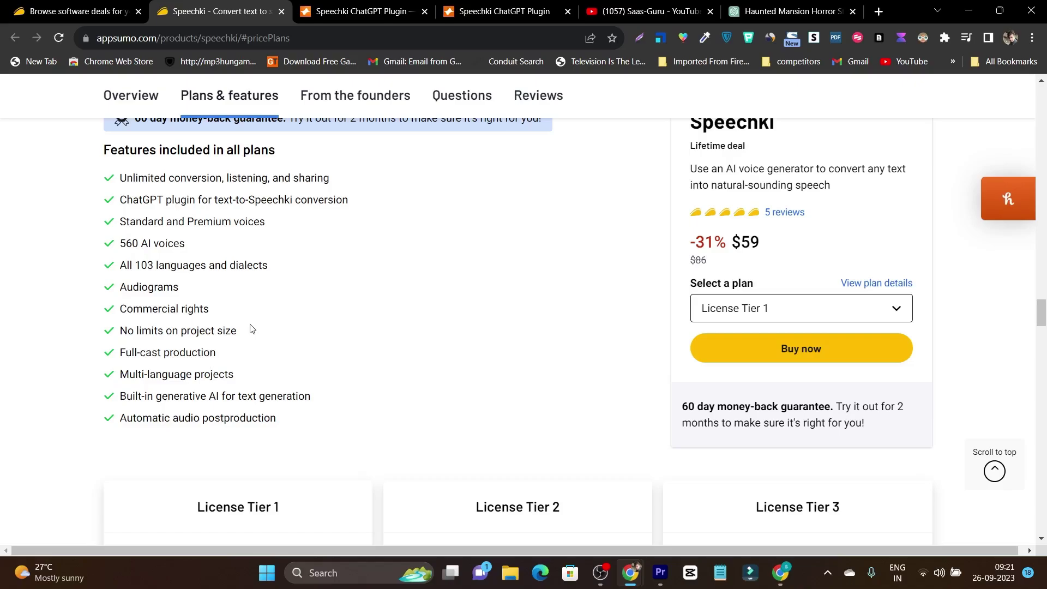
Look over License Tiers $59, $119 and $239, then go to the speechki.io plugin homepage
scroll(323, 341, down, 5)
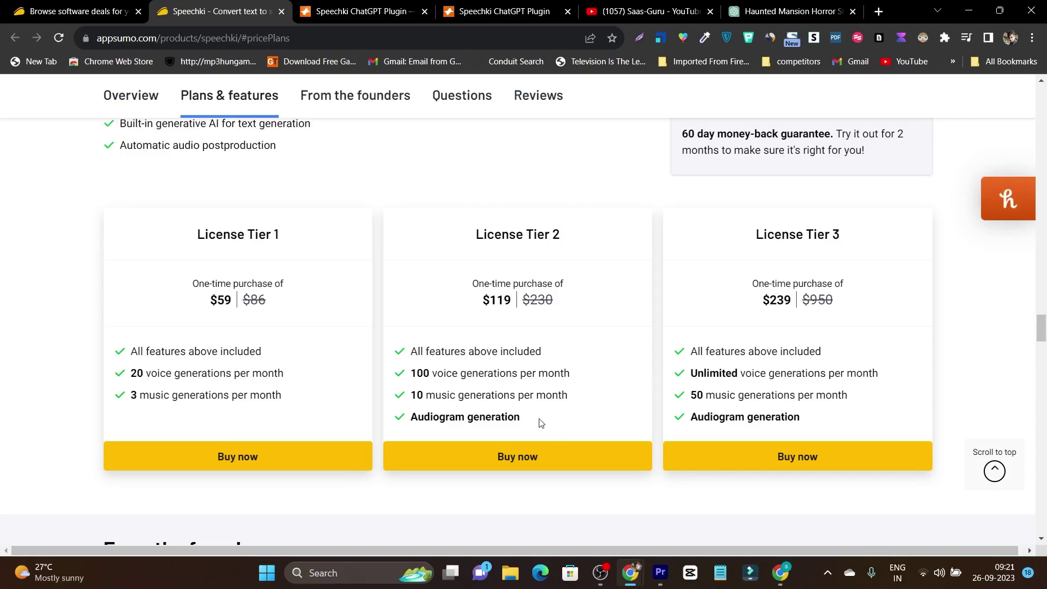
drag(540, 422, 411, 423)
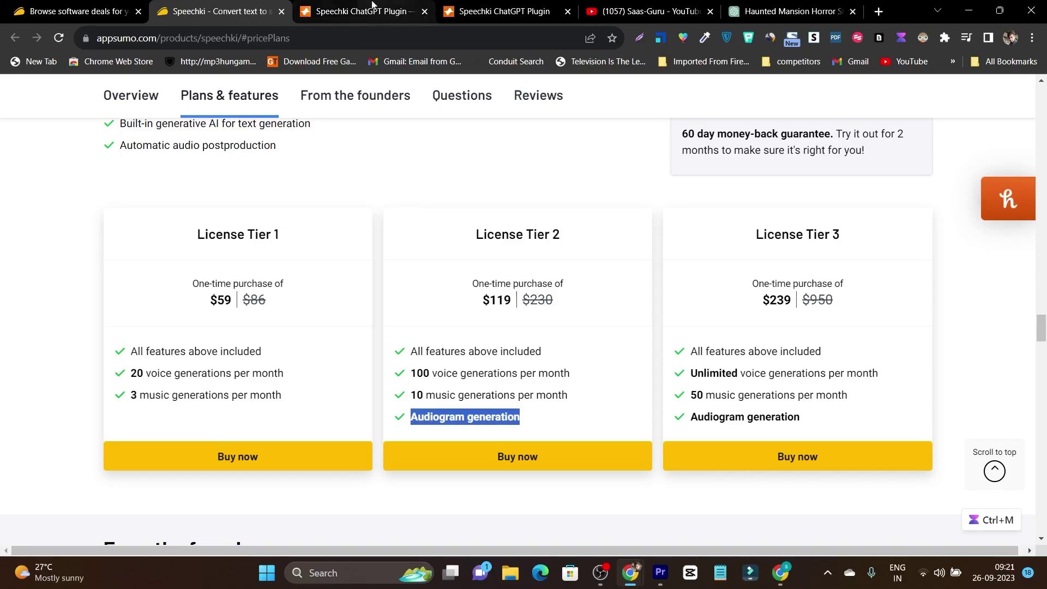
click(354, 11)
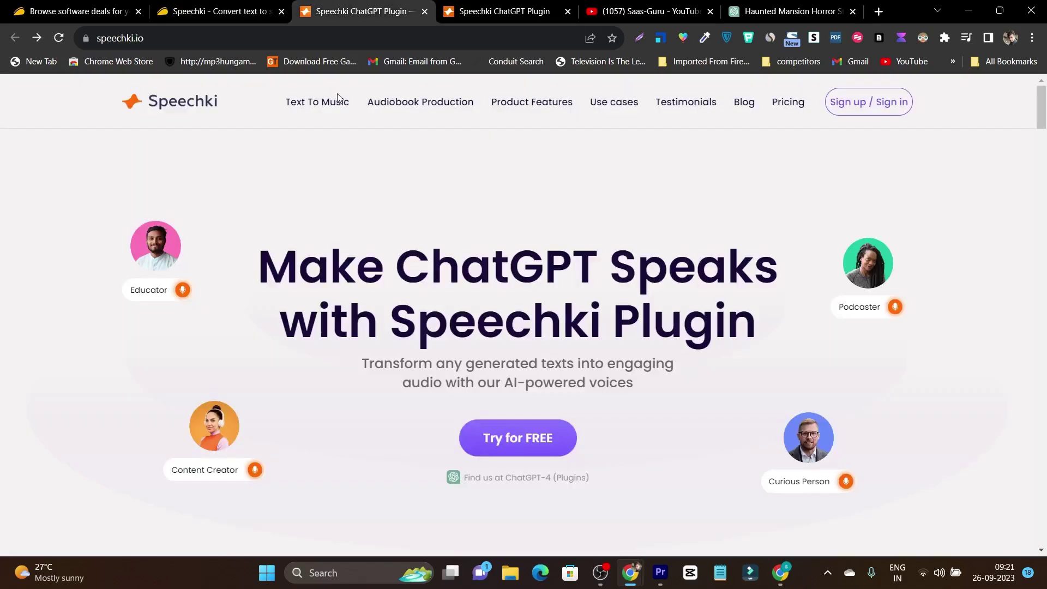
Create an empty voiceover project on plugin.speechki.org, then bring back the ChatGPT horror story
click(474, 10)
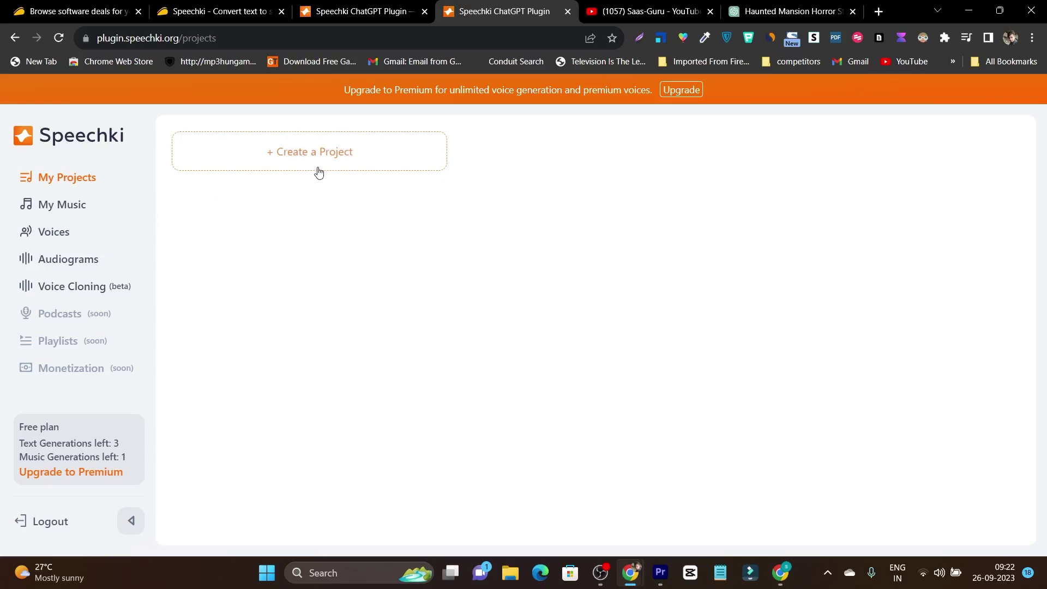
click(277, 163)
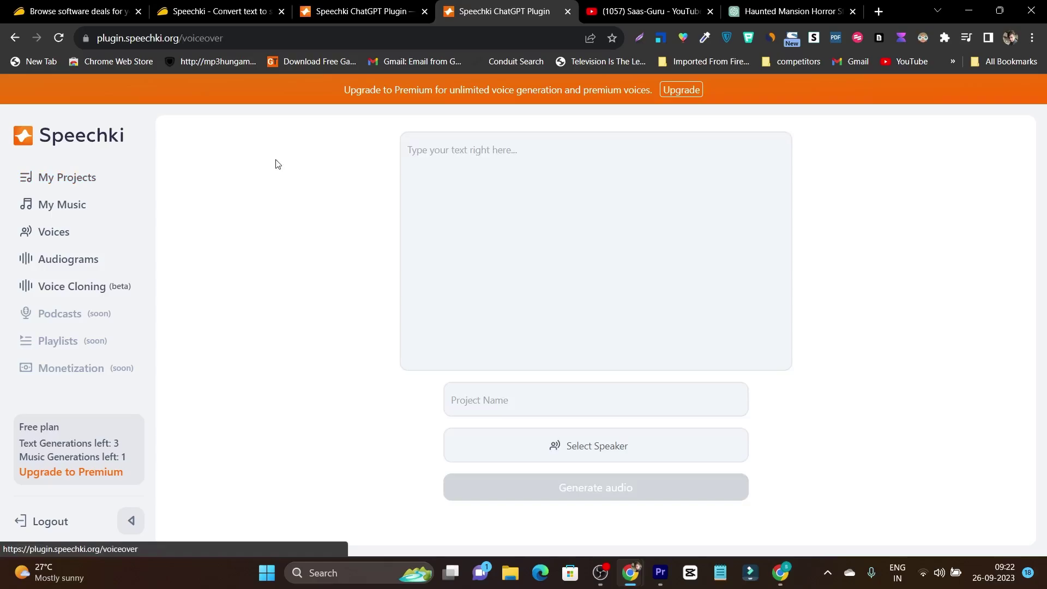
click(535, 195)
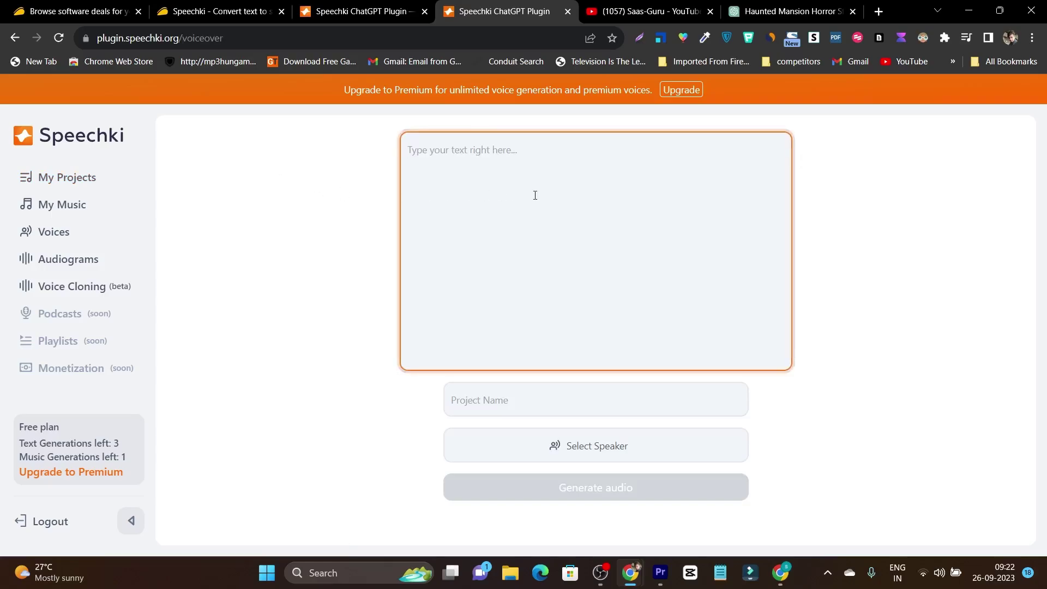
click(791, 11)
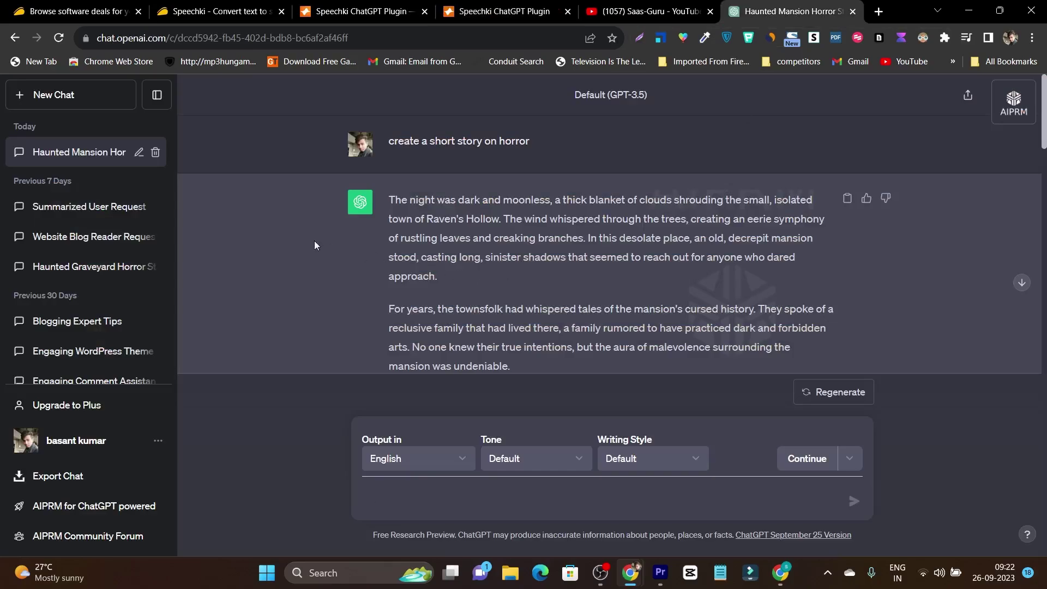
Copy the Raven's Hollow horror story reply and return to the Speechki voiceover editor
scroll(501, 257, down, 3)
scroll(500, 257, up, 3)
scroll(285, 236, down, 2)
scroll(546, 229, up, 2)
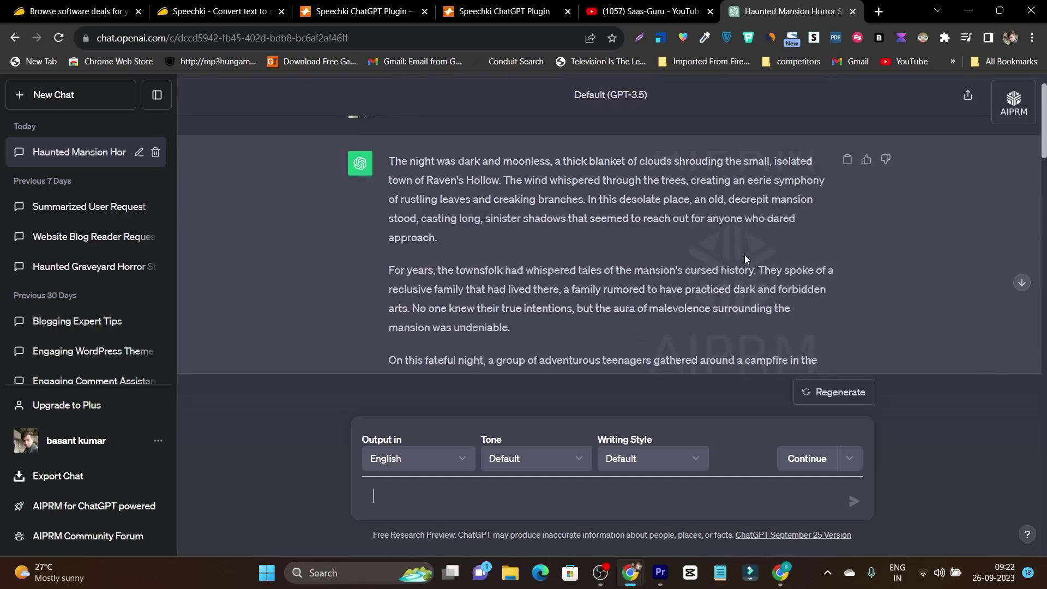
click(847, 198)
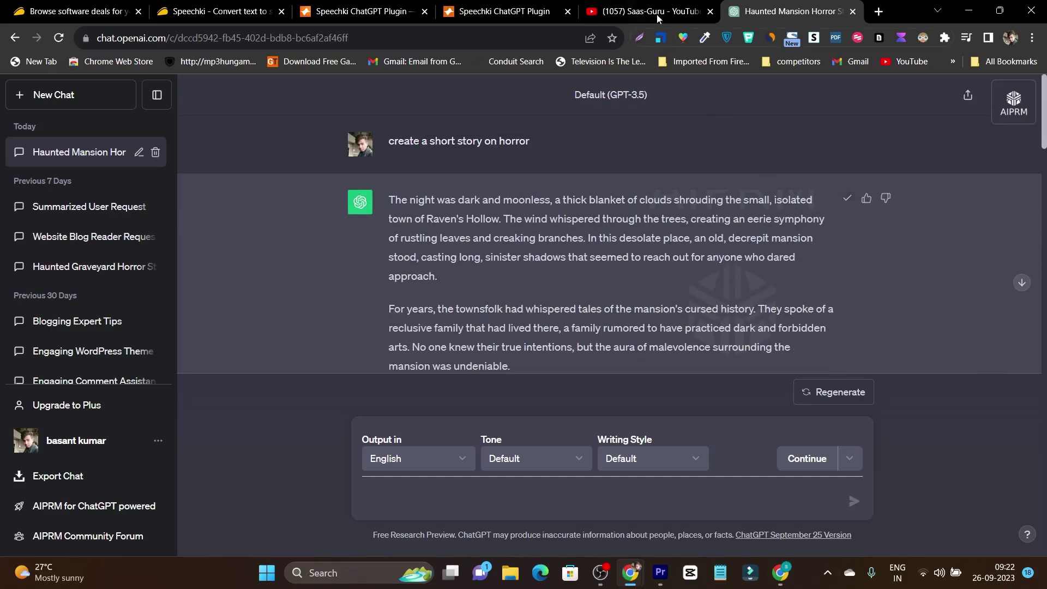
click(482, 5)
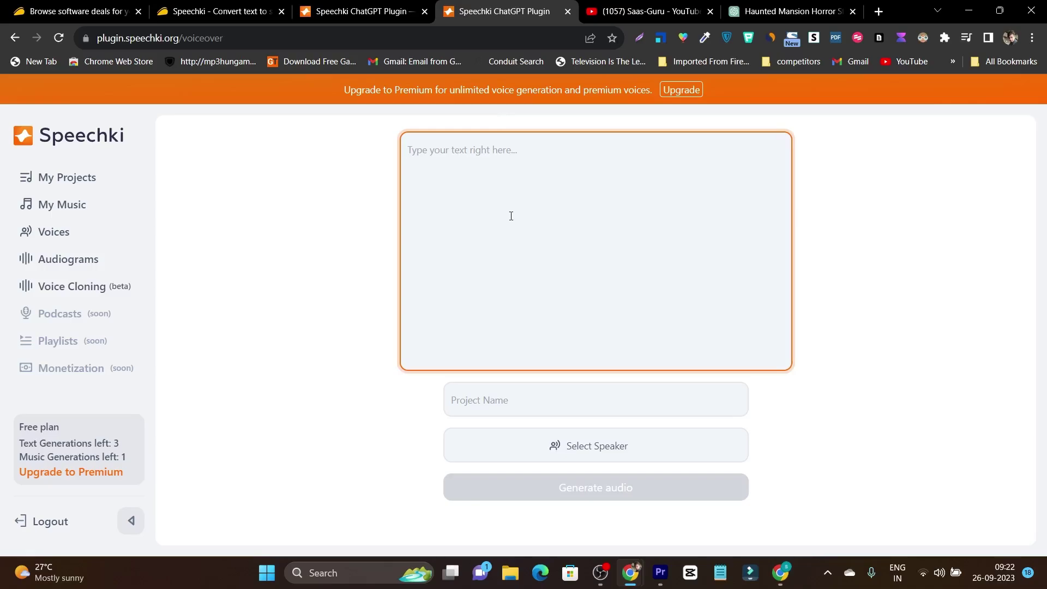
Paste the horror story as the voiceover text and name the project 'horror stoiry'
key(ctrl+v)
scroll(511, 219, up, 15)
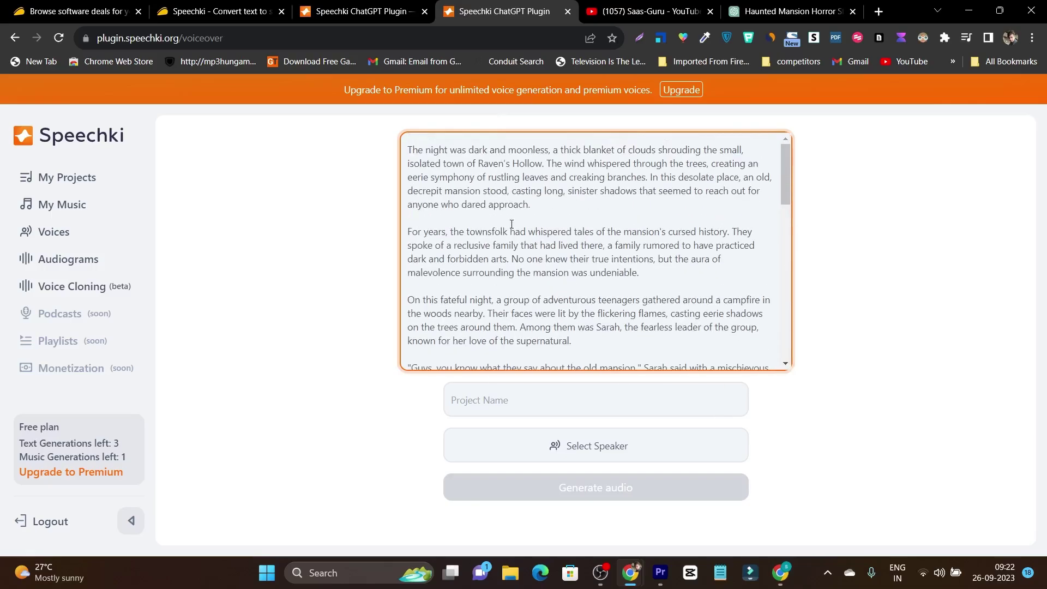
scroll(511, 223, down, 4)
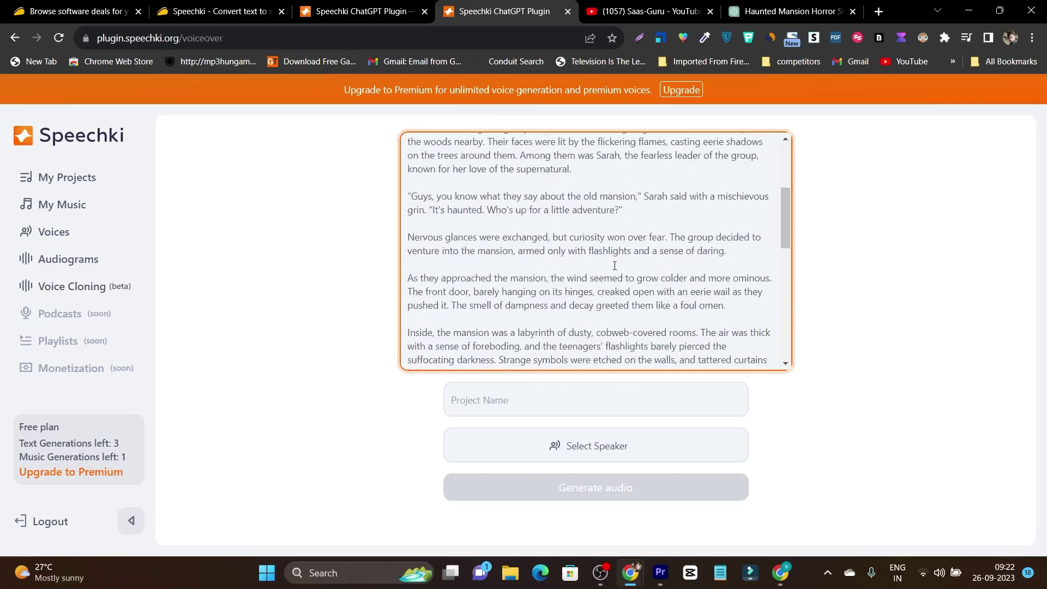
click(538, 399)
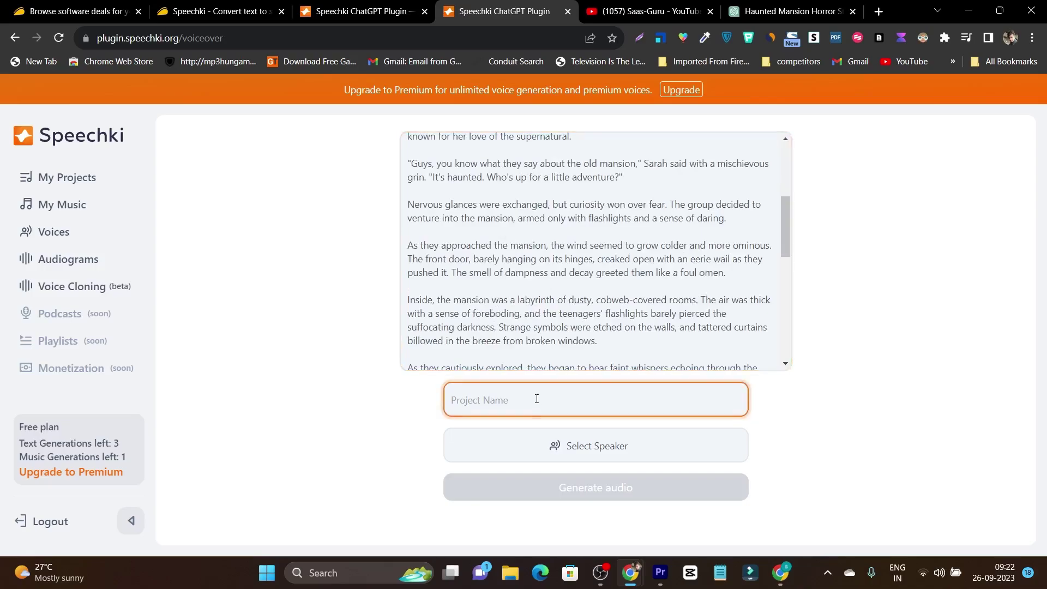
text(horror stoiry)
Filter the speaker voices to English (India) by searching the language list for 'india'
click(605, 454)
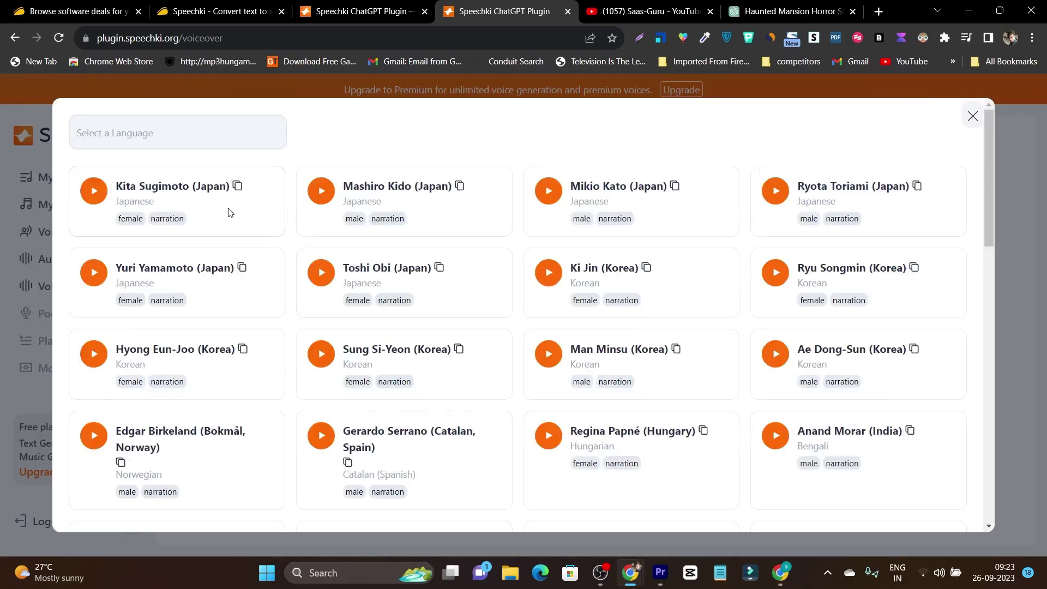
scroll(269, 234, down, 1)
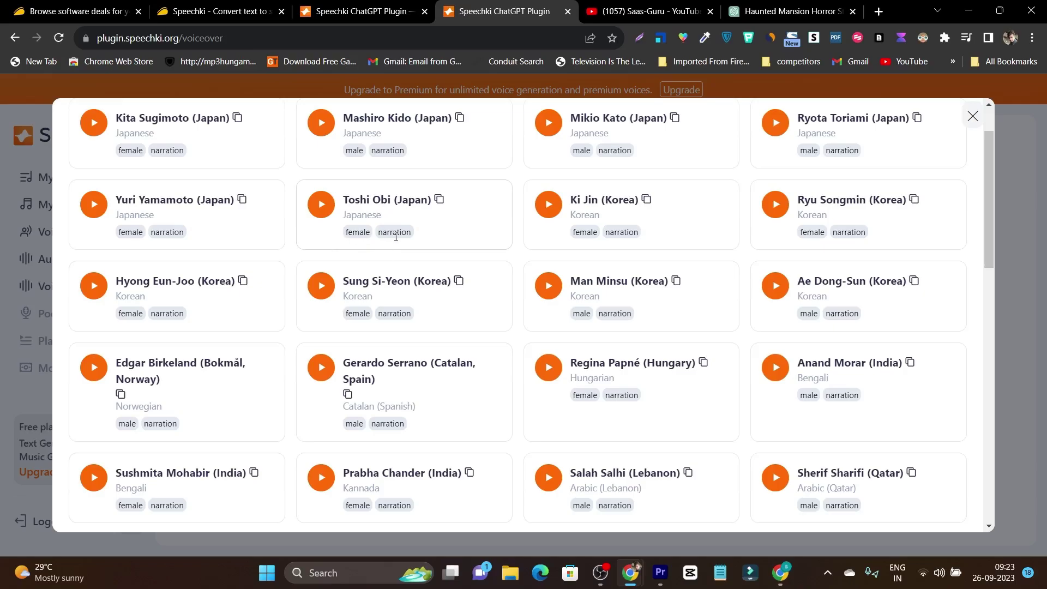
scroll(464, 378, down, 2)
scroll(464, 378, up, 3)
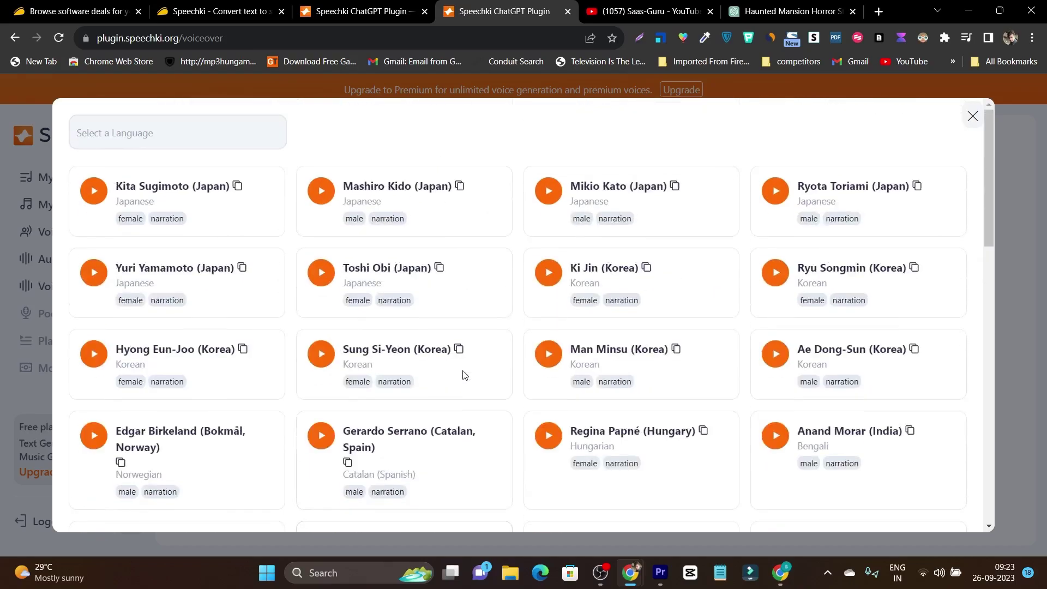
click(146, 141)
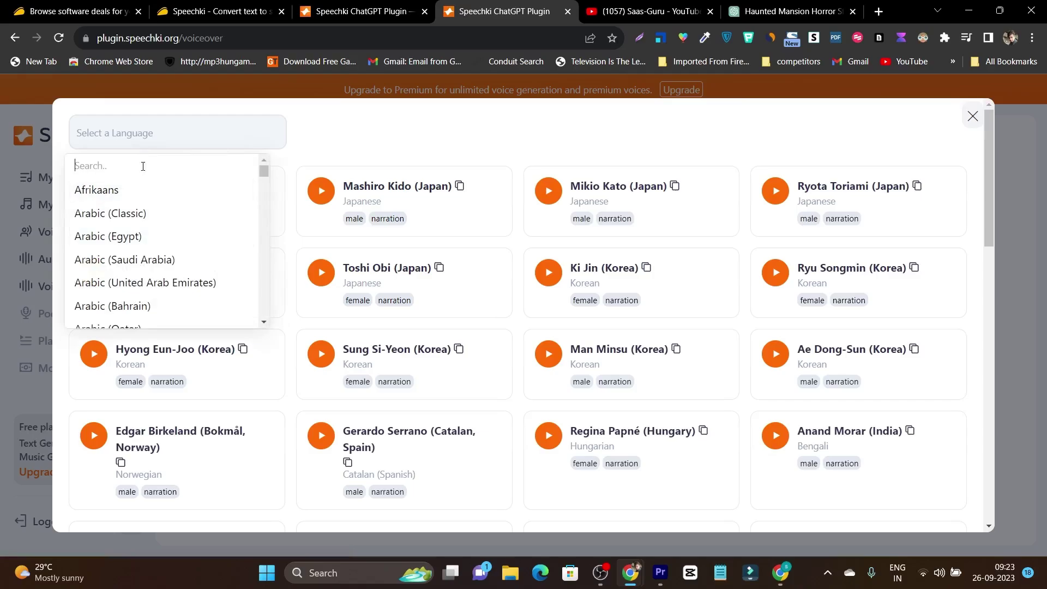
text(india)
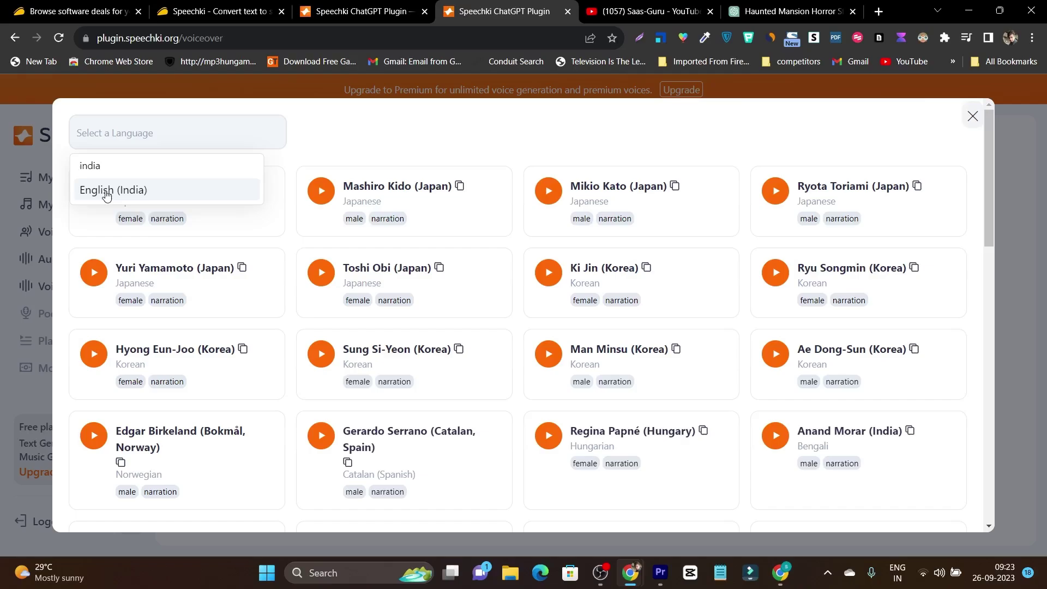
click(106, 196)
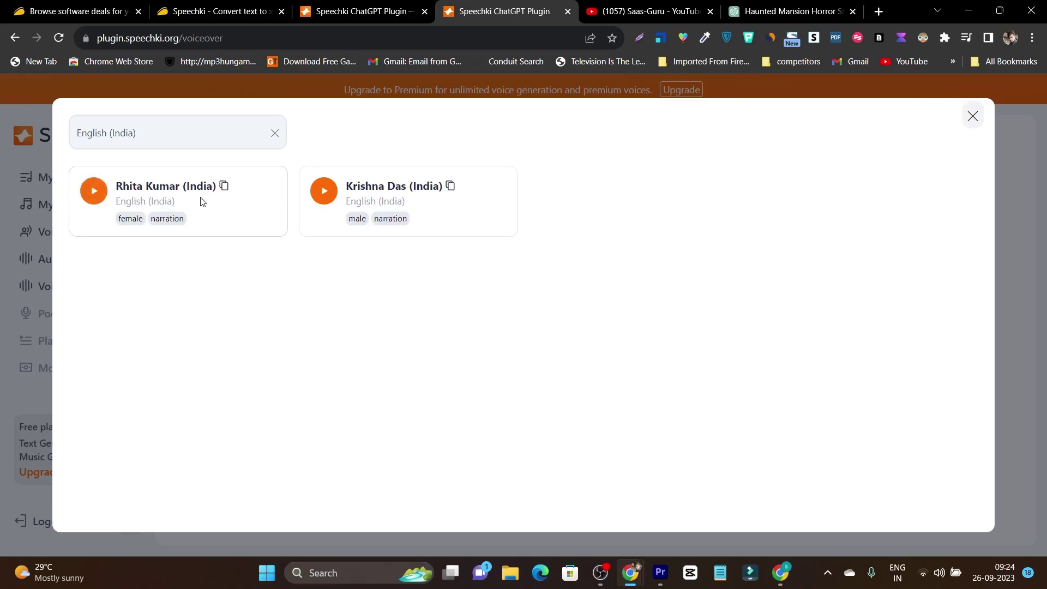
Preview the female and male English (India) voices, then select Krishna Das (India) as speaker
click(100, 201)
click(98, 196)
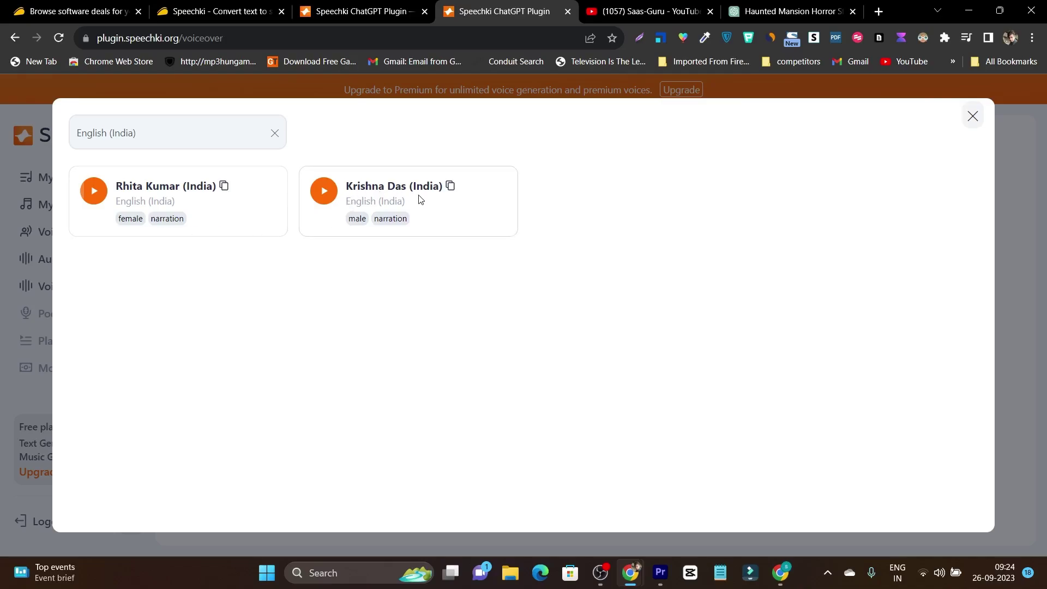
click(324, 196)
click(324, 196)
click(453, 215)
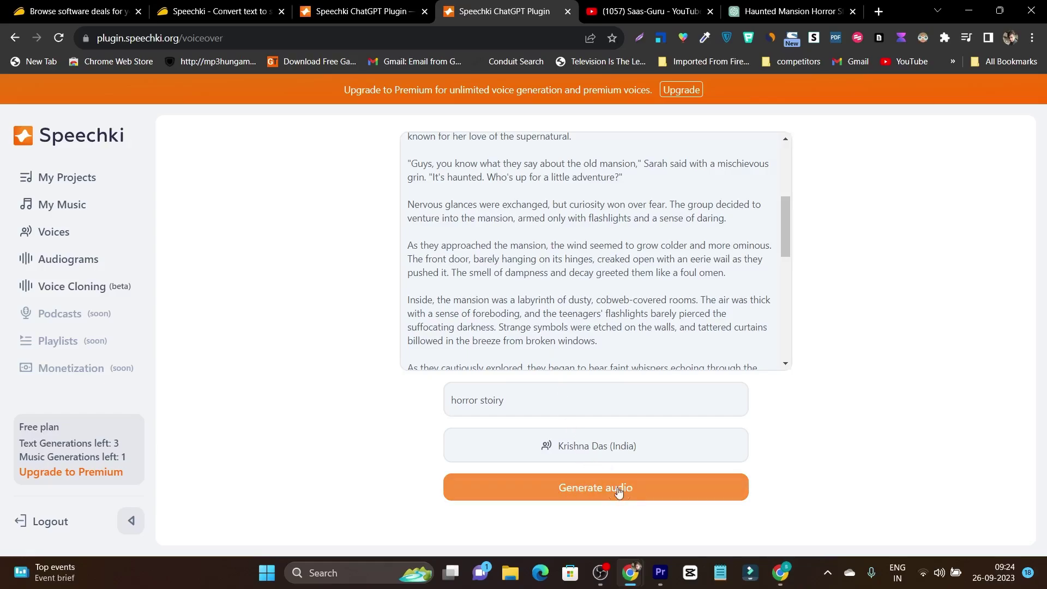
Generate the horror story voiceover, producing a 04:21 audio track
click(571, 491)
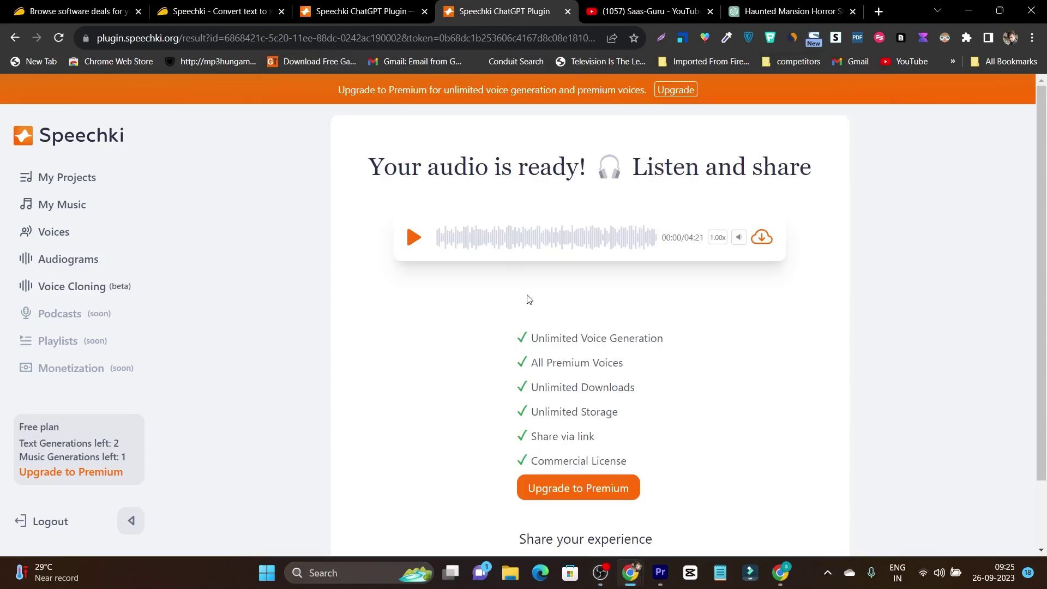
Play the horror voiceover briefly and pause it at 00:08
click(412, 244)
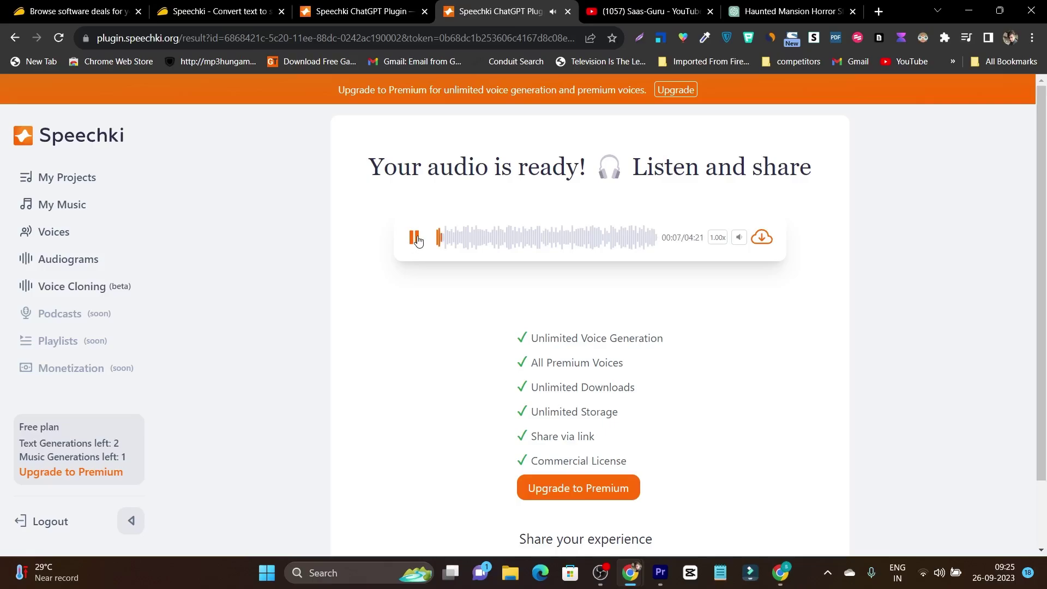
click(416, 238)
Switch playback speed to 1.50x, play until 00:13, then open the volume control
click(718, 241)
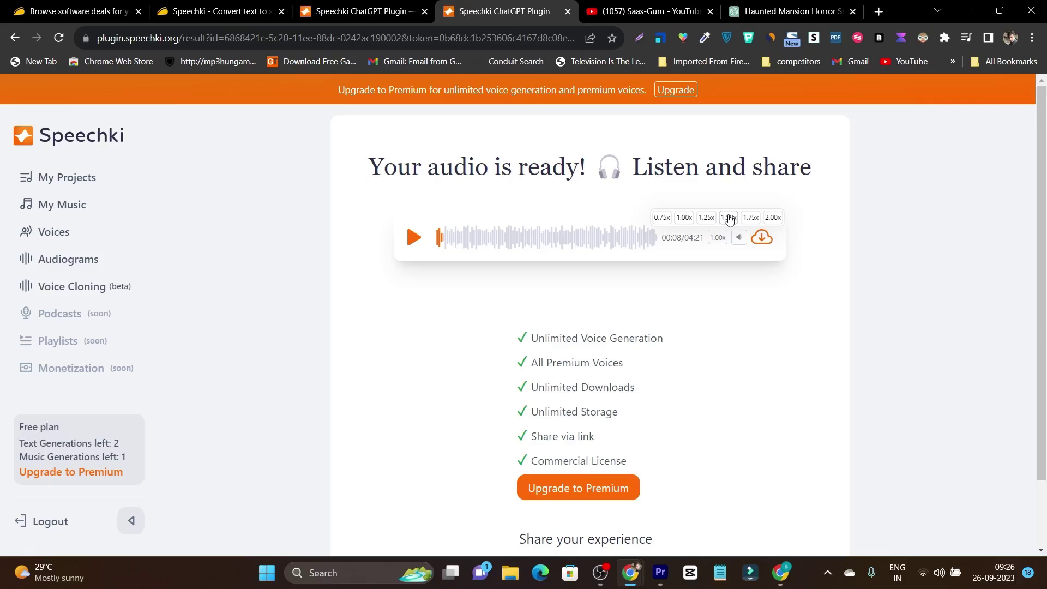
click(729, 217)
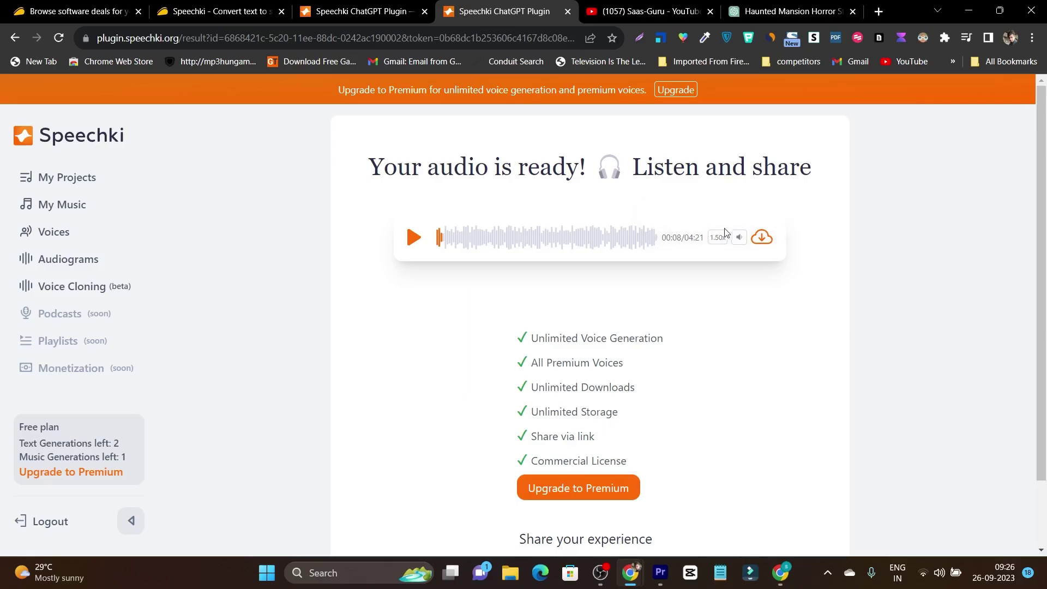
click(414, 240)
click(414, 240)
mouse_move(738, 242)
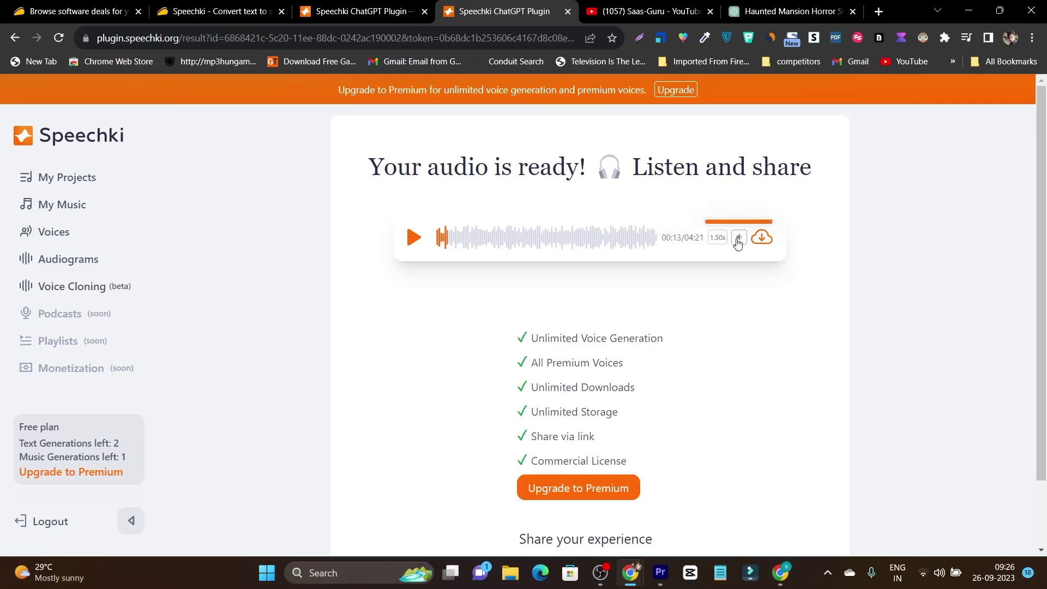
click(640, 243)
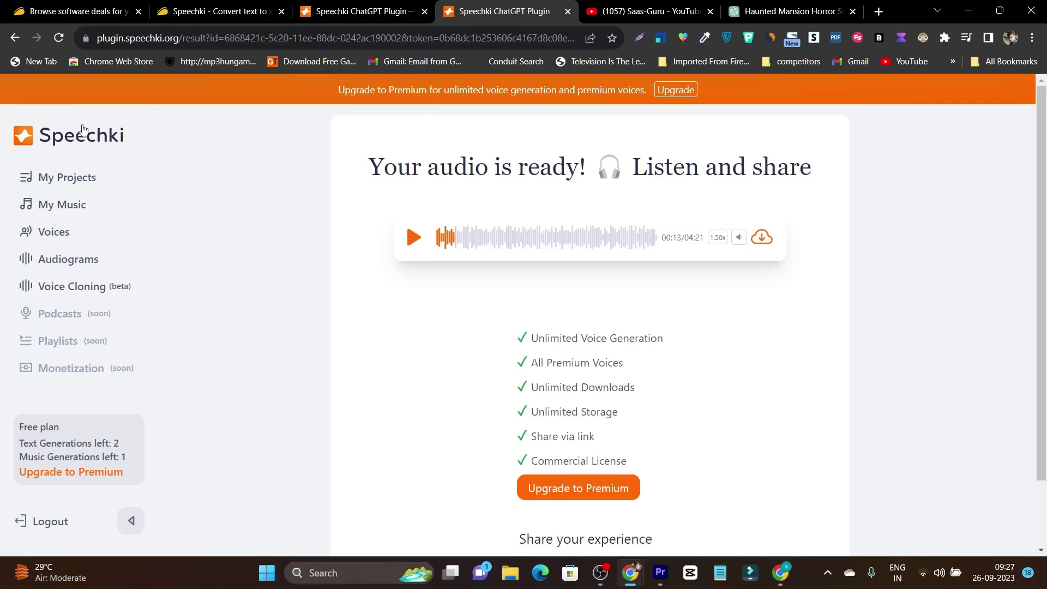
Browse AppSumo's Ending soon deals carousel, then go to the Saas-Guru YouTube Videos page
click(68, 15)
scroll(848, 404, down, 5)
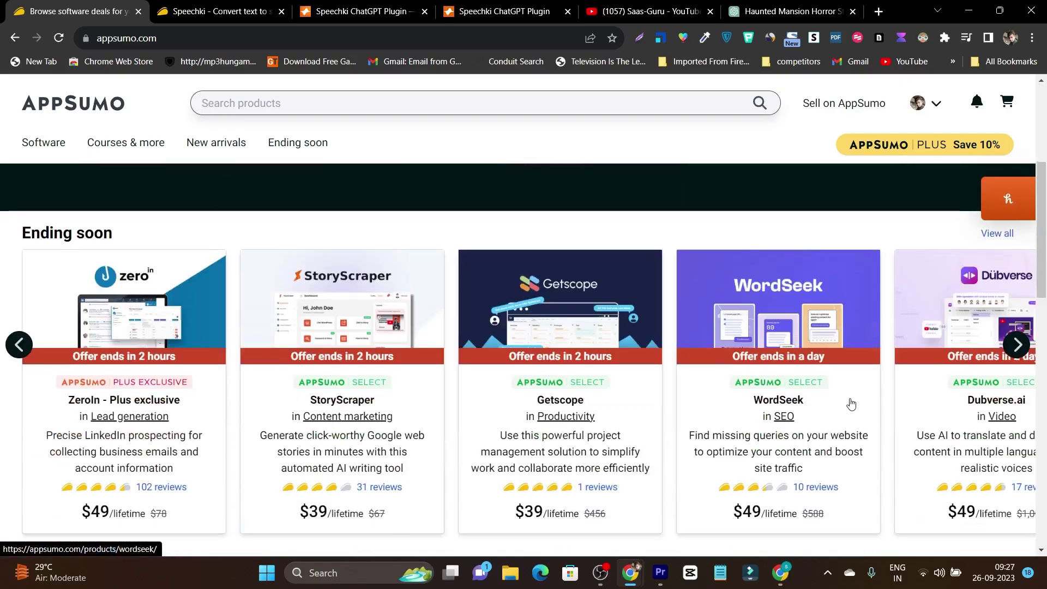
scroll(870, 435, right, 4)
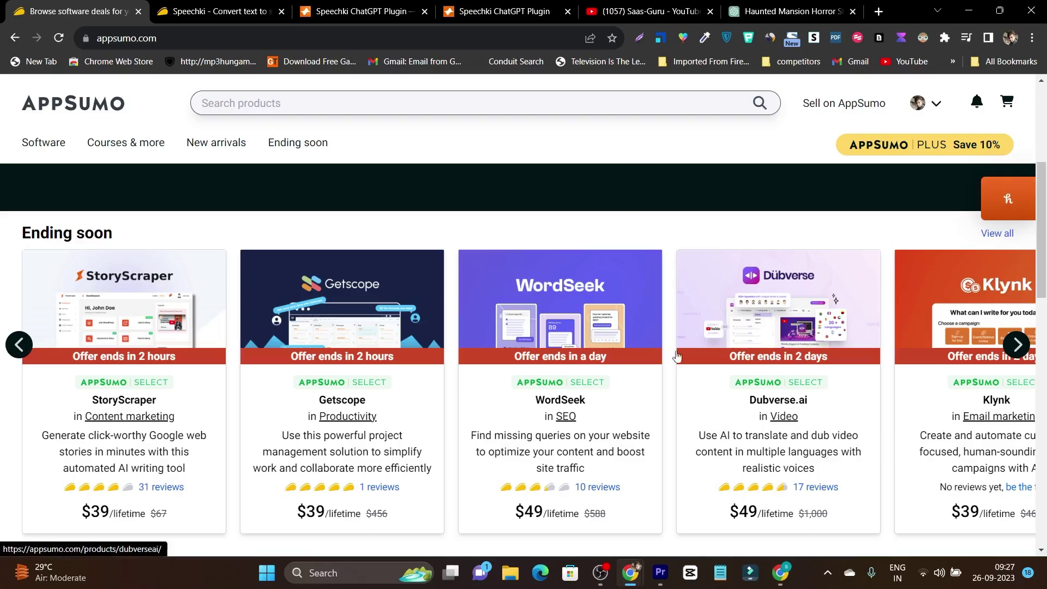
click(619, 14)
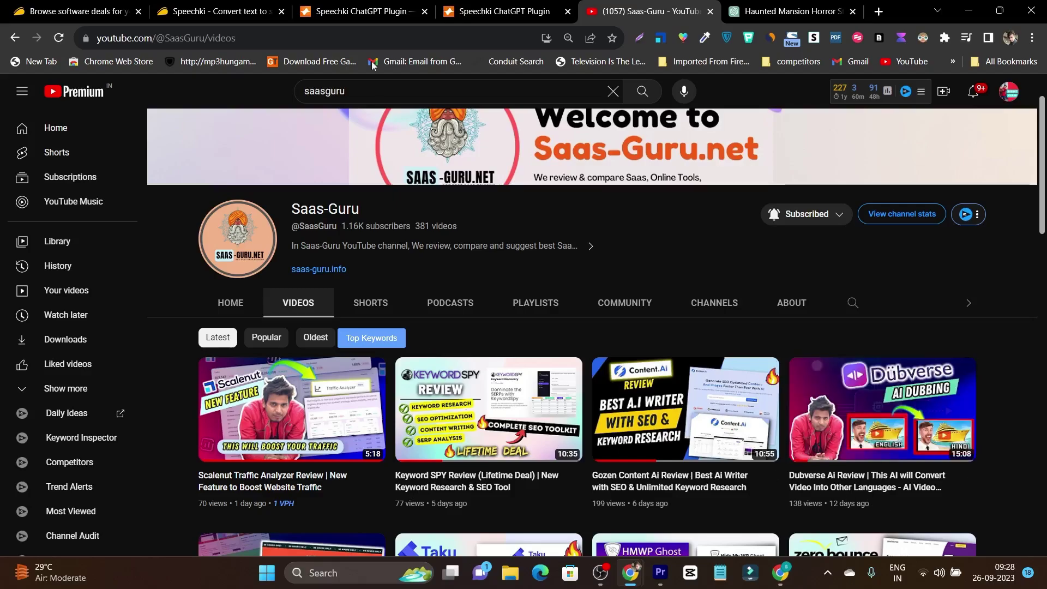
Return to Speechki's 'Your audio is ready' page with the voiceover paused at 00:13
click(345, 9)
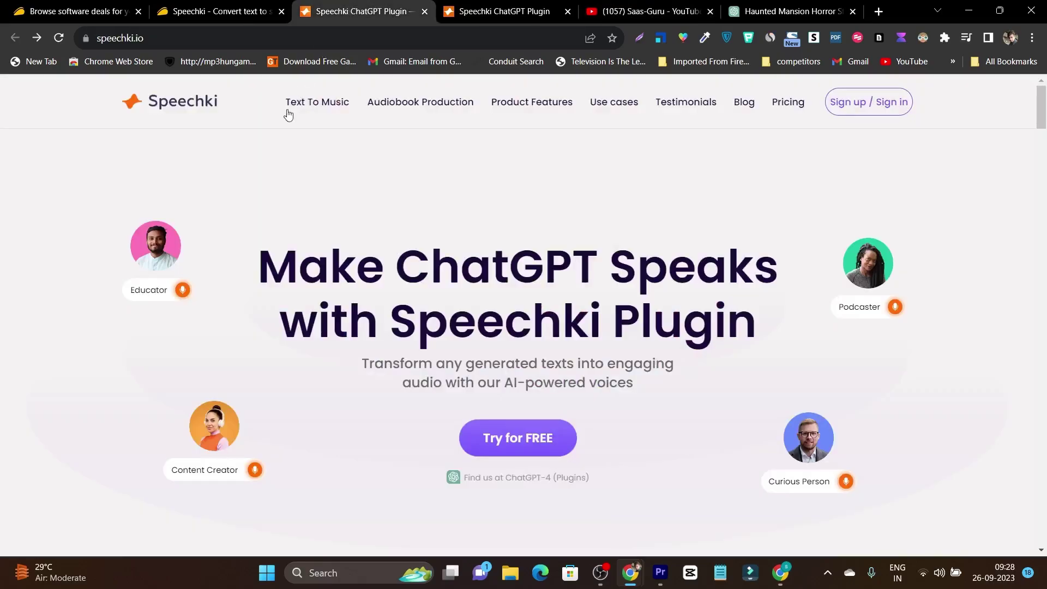
click(452, 9)
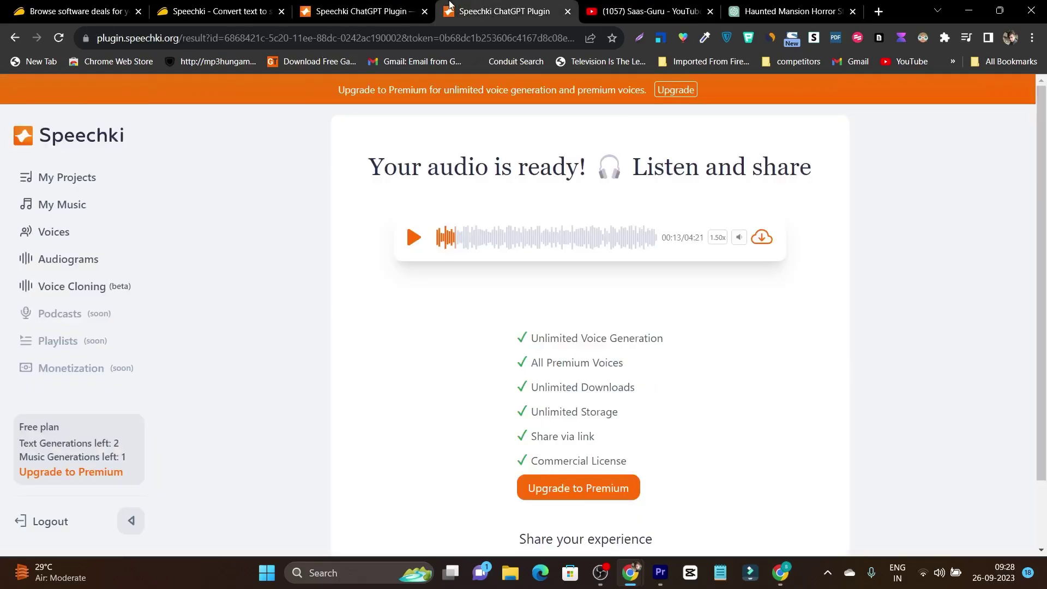
Start a new music generation from My Music, then go to the Haunted Mansion Horror chat
click(72, 213)
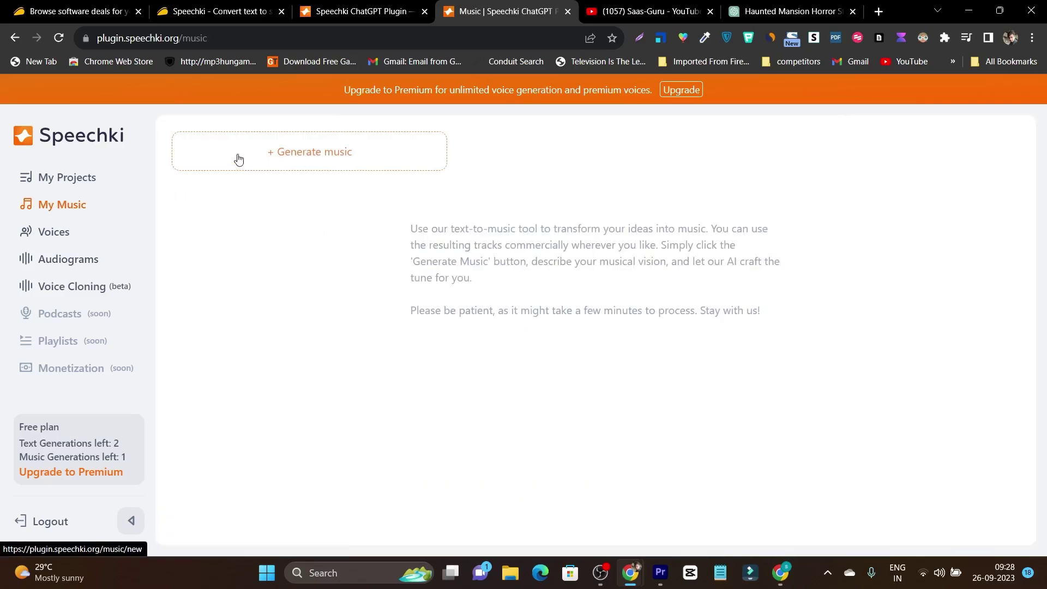
click(298, 167)
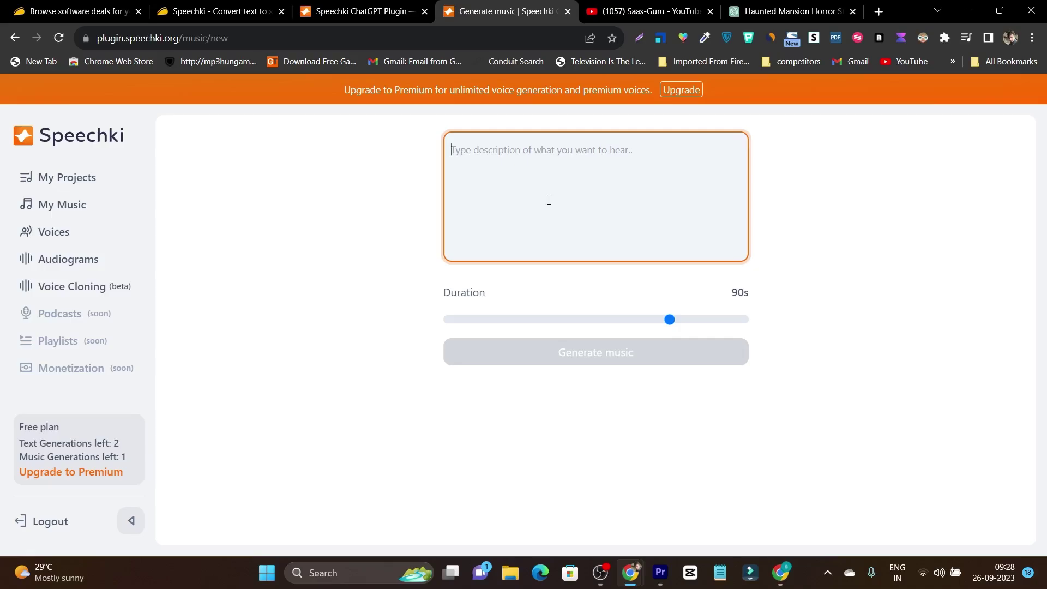
click(790, 11)
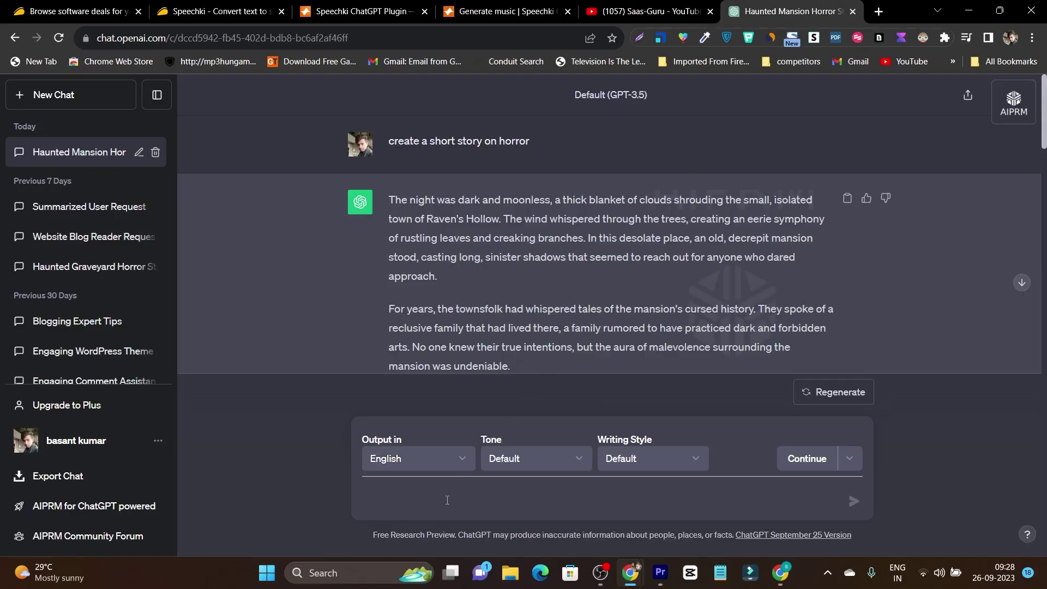
Ask ChatGPT to 'create a jazz music promt for ai generation' and select the Midnight Serenade description
text(create a m)
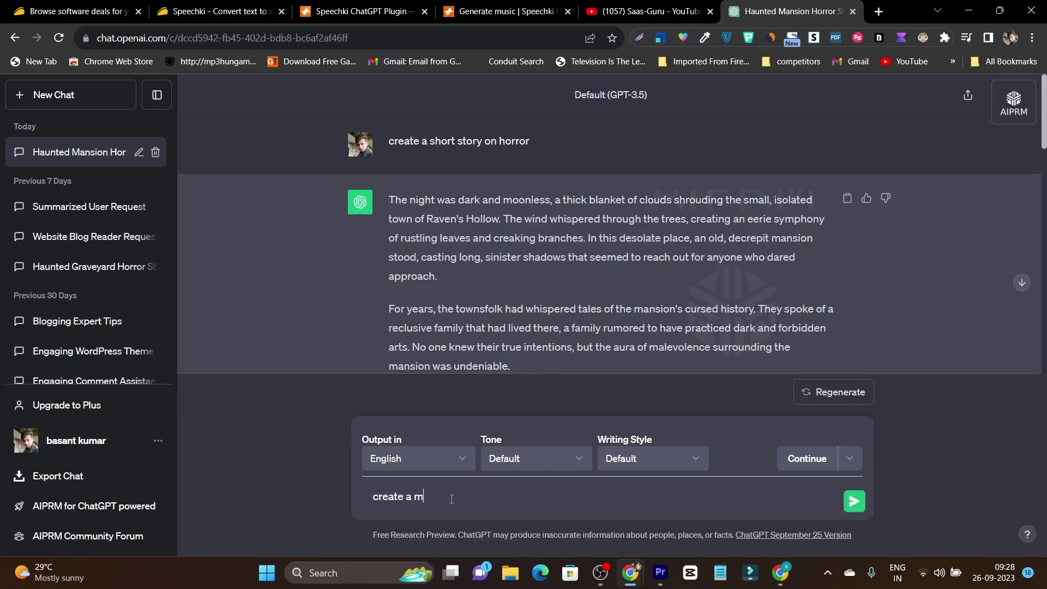
key(BackSpace)
text(jazz musi)
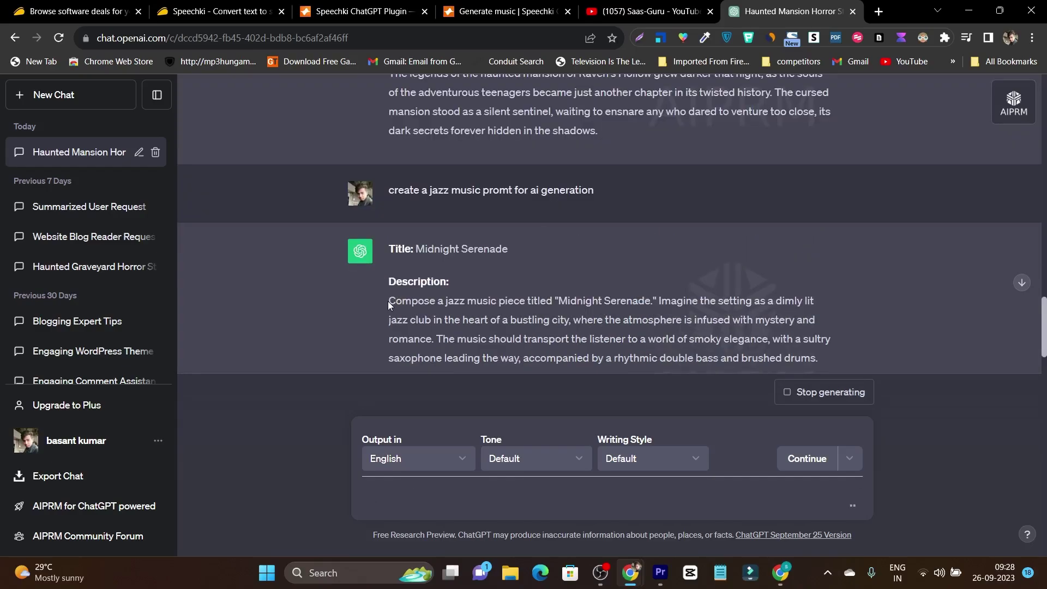
drag(389, 304, 835, 349)
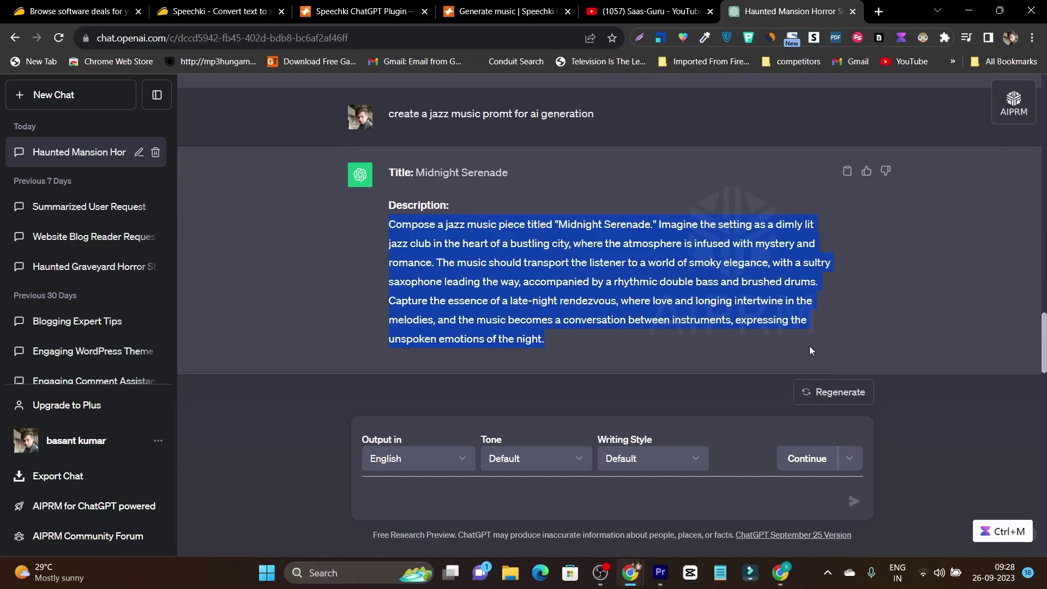
Paste the Midnight Serenade prompt as the description, set duration to 67s, and generate the track
click(485, 3)
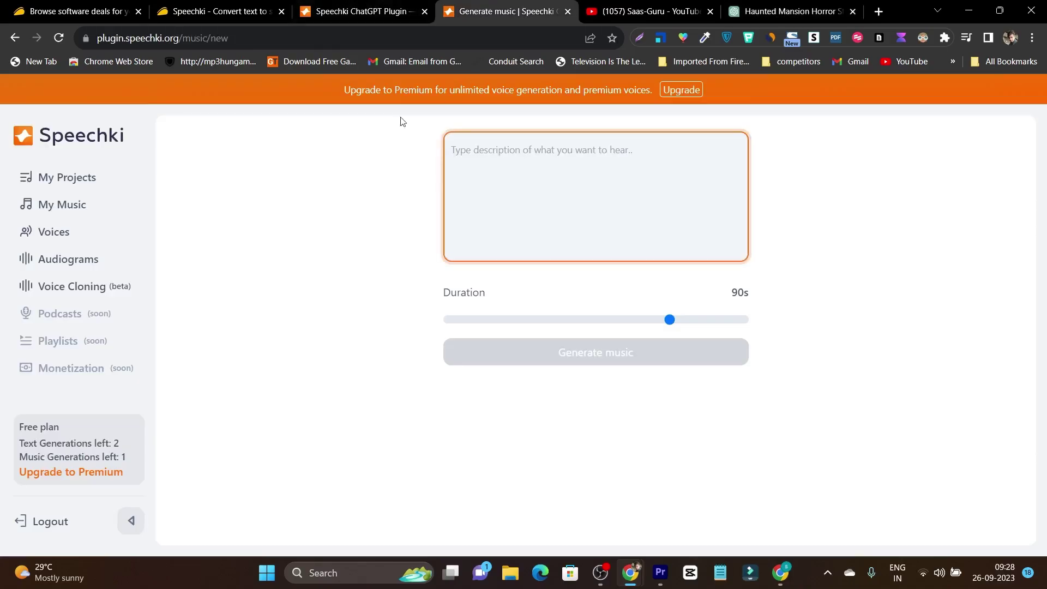
text(Compose a jazz music piece titled "Midnight Serenade." Imagine the setting as a dimly lit jazz club in the heart of a bustling city, where the atmosphere is infused with mystery and romance. The music)
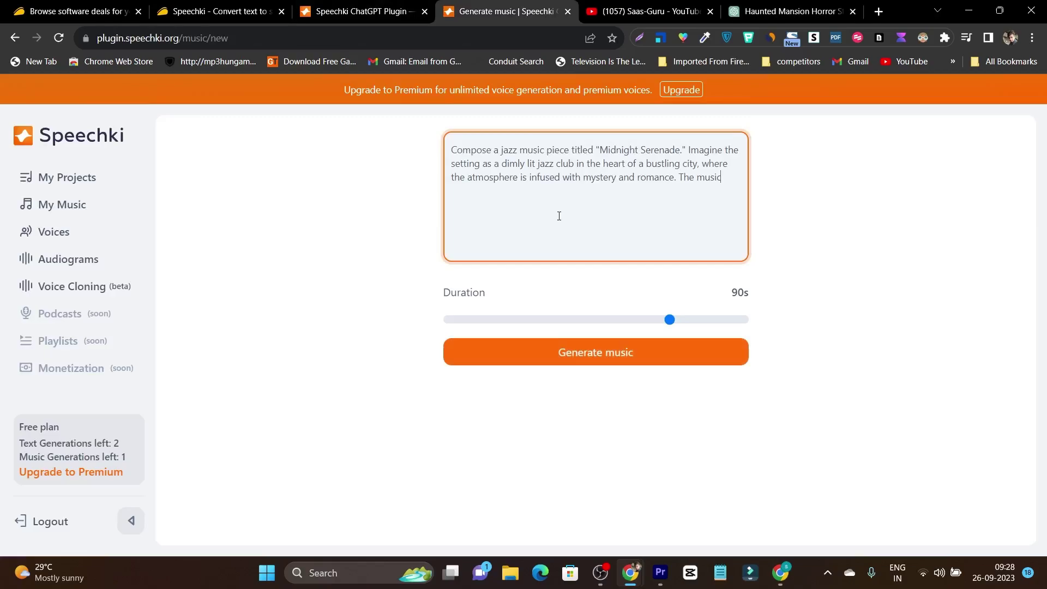
click(670, 320)
drag(671, 323, 607, 325)
click(598, 349)
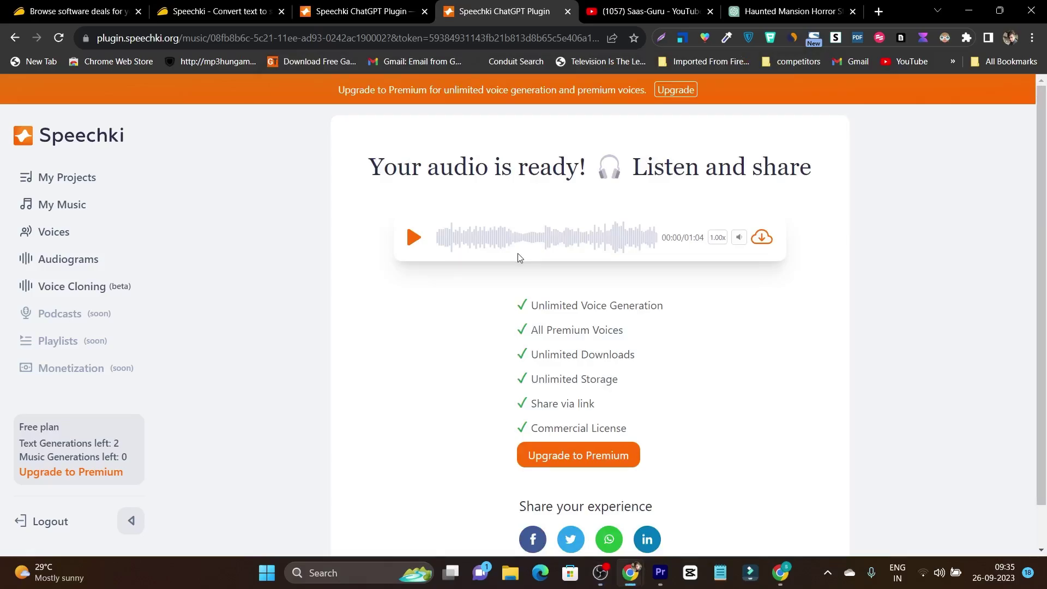
Play the 01:04 jazz track and pause it at 00:25
click(413, 240)
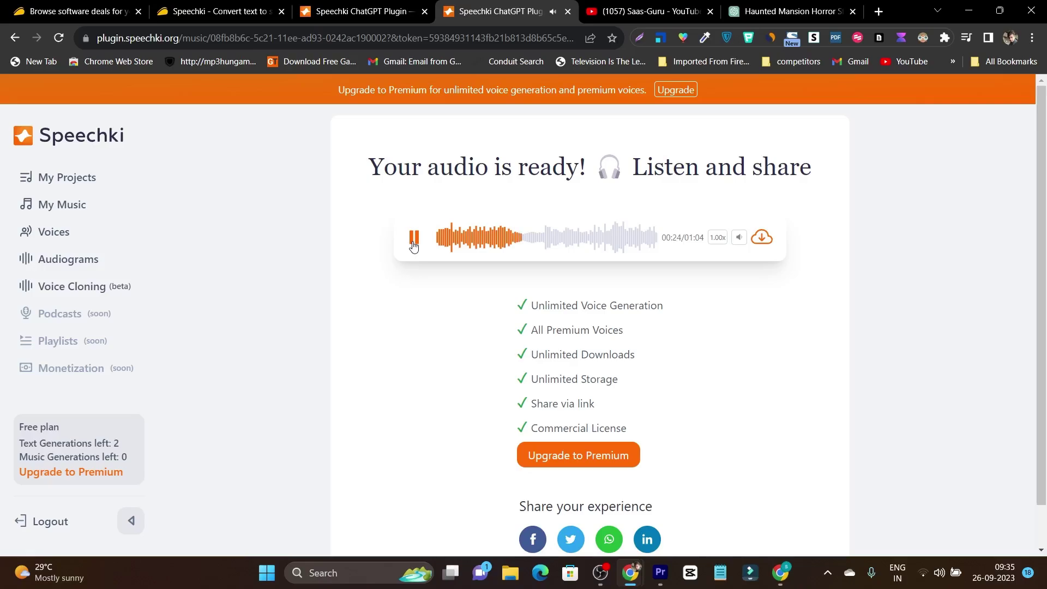
click(413, 238)
Scroll back through the Midnight Serenade chat in ChatGPT and reselect its description
click(796, 9)
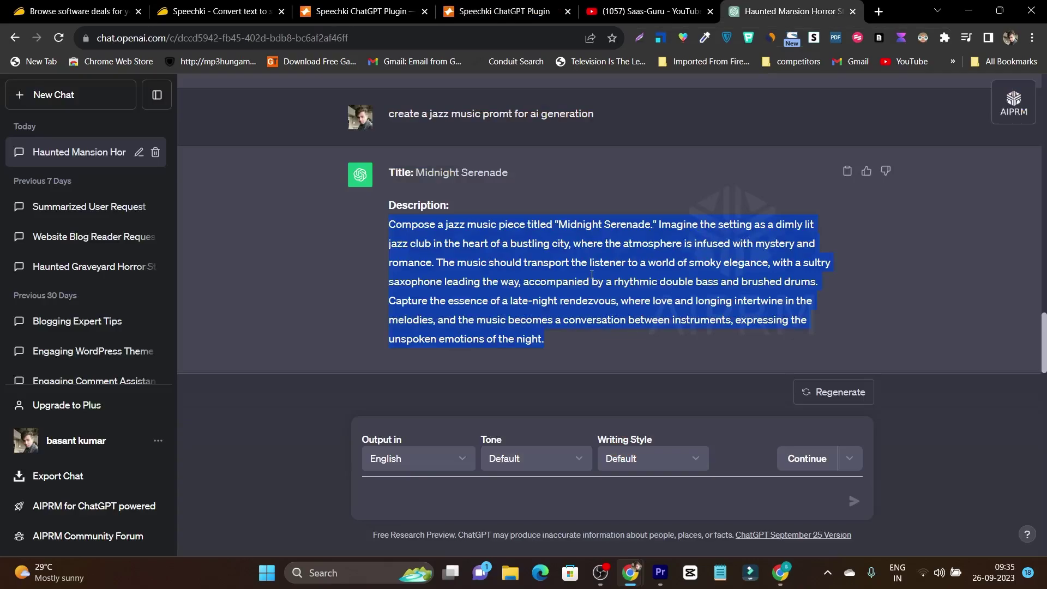
click(427, 258)
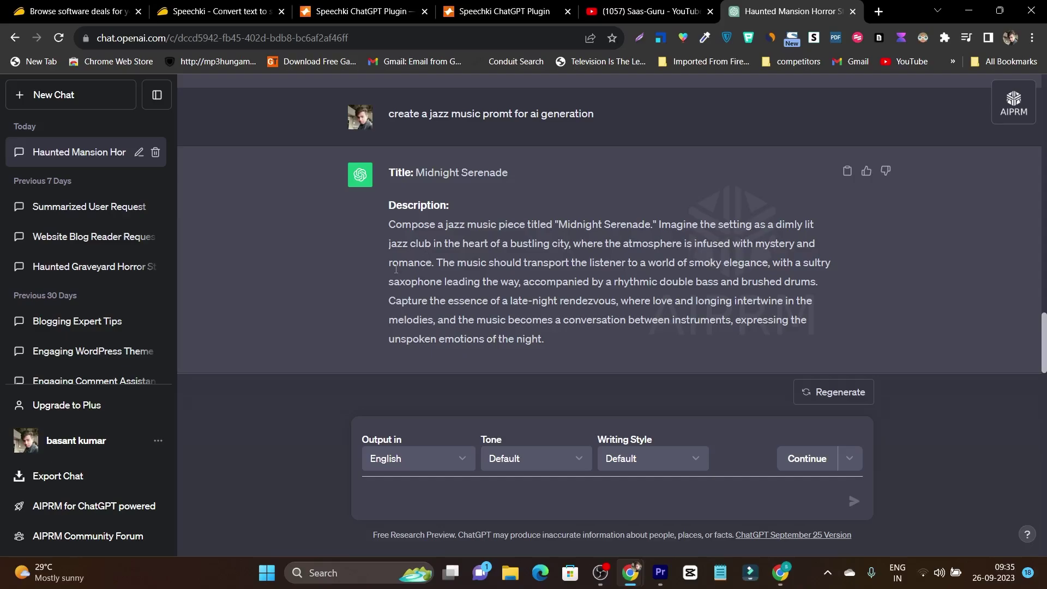
scroll(496, 240, up, 7)
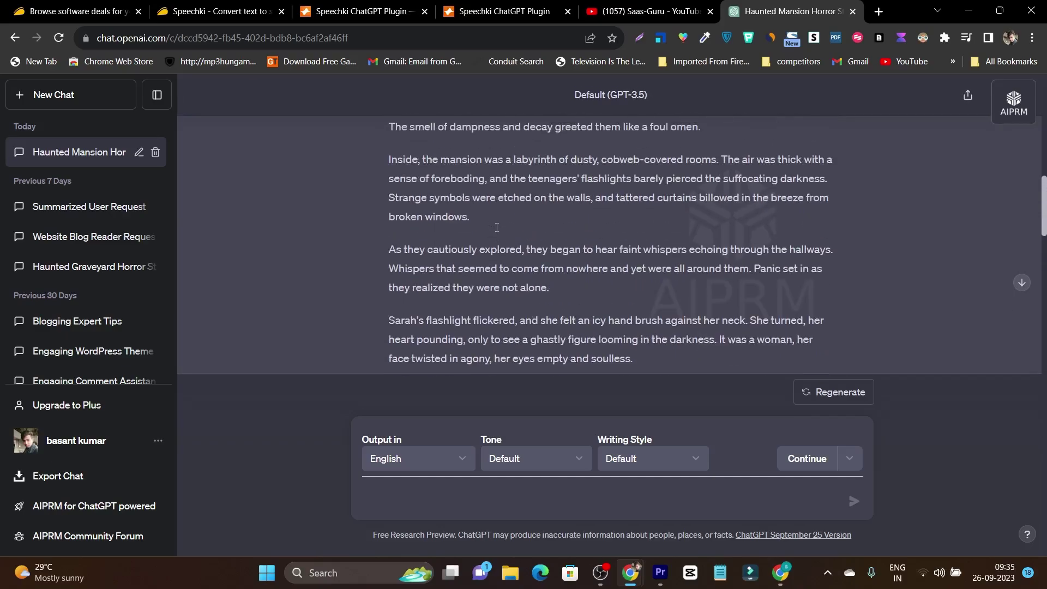
scroll(497, 229, down, 6)
scroll(497, 229, down, 5)
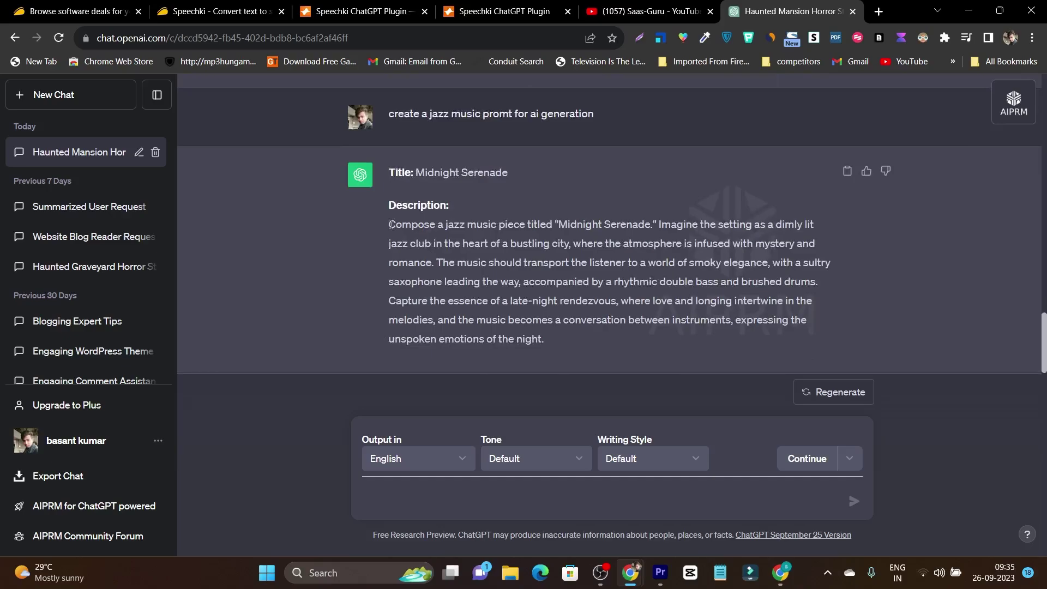
drag(391, 225, 551, 348)
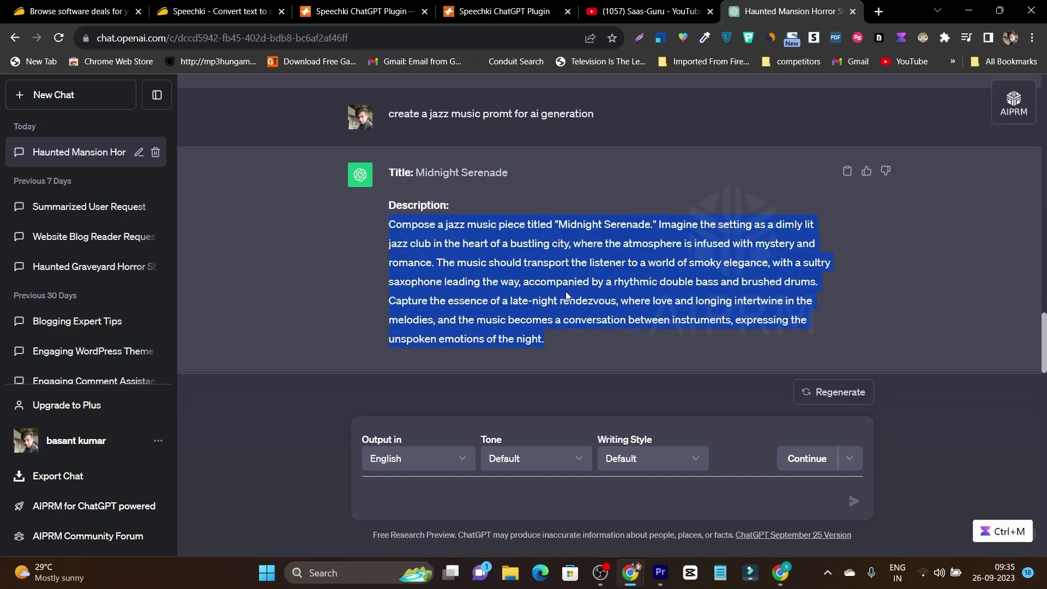
scroll(566, 296, up, 5)
scroll(503, 291, down, 5)
Open Speechki's Voices library, listing Japanese, Korean, Norwegian, Hungarian and Bengali narration voices
click(630, 7)
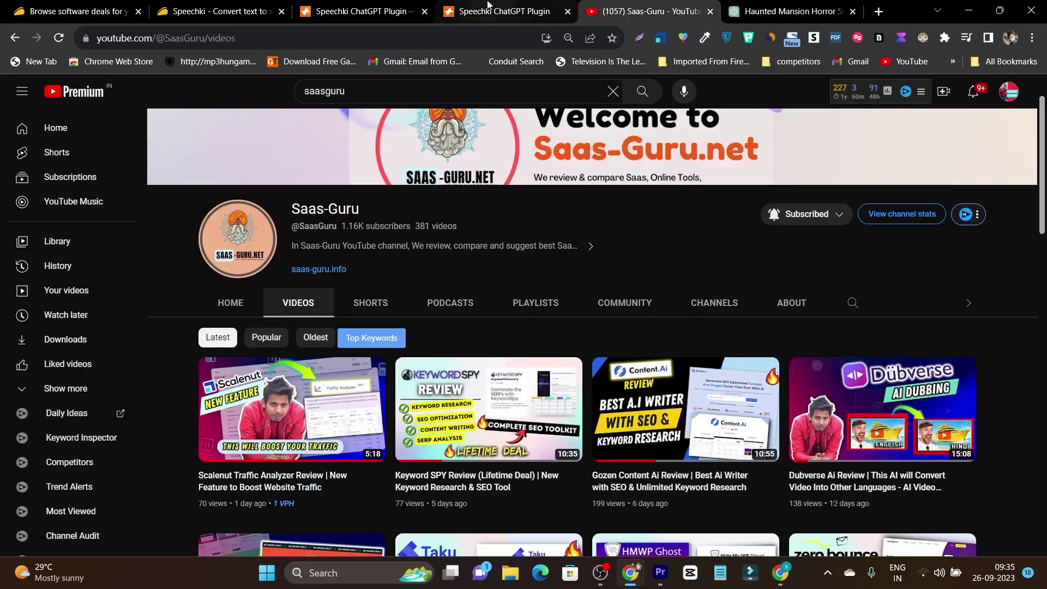
click(489, 7)
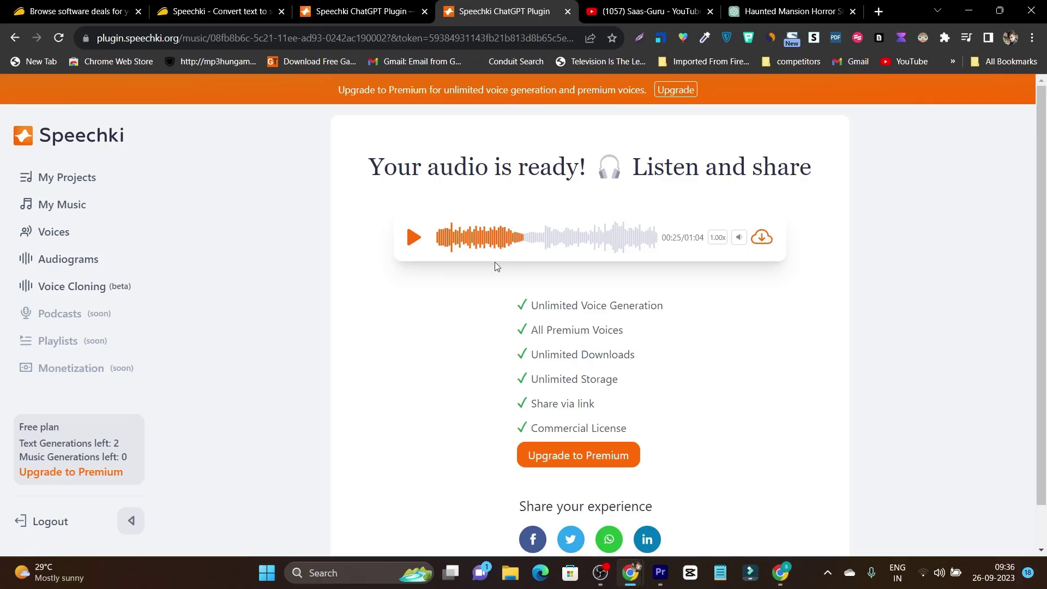
click(785, 12)
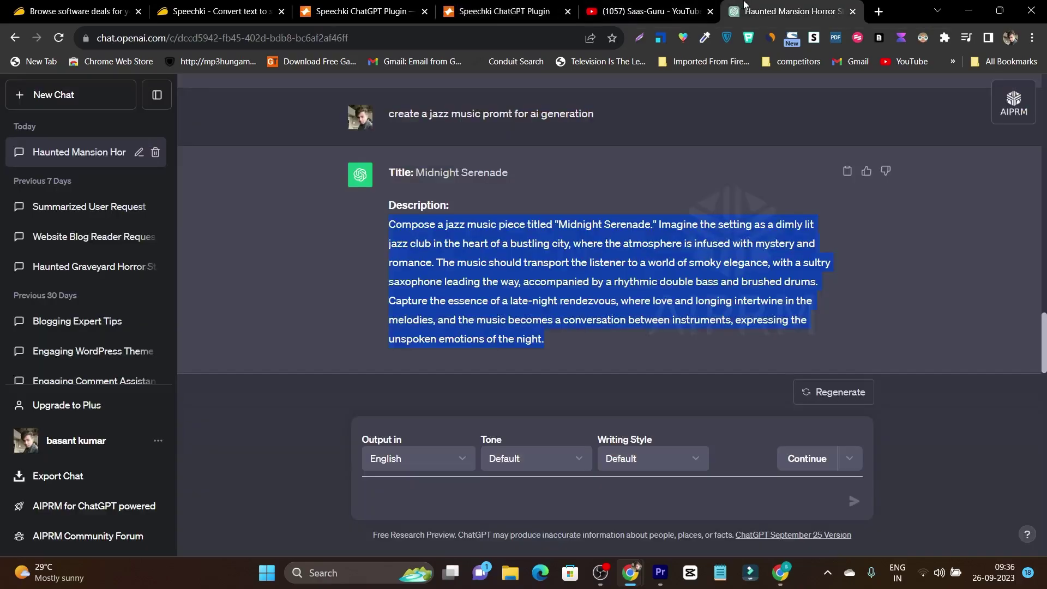
click(515, 12)
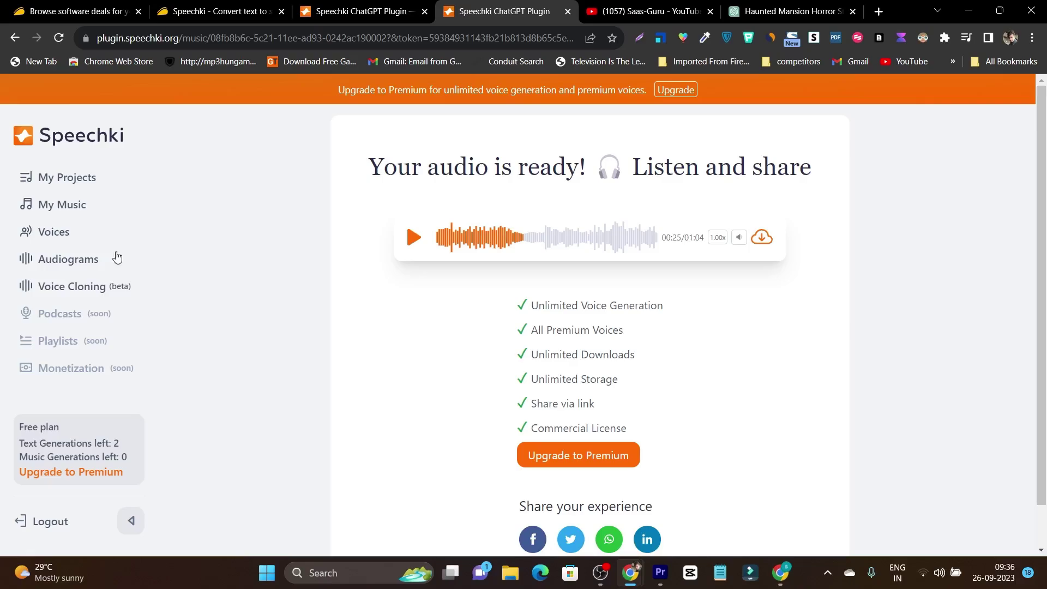
click(63, 236)
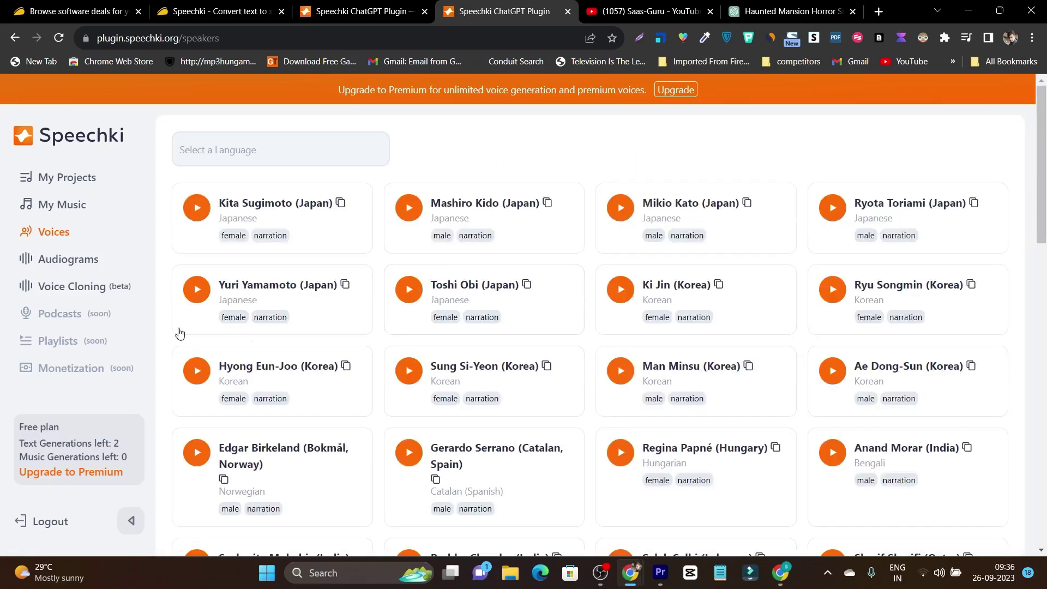
Open Speechki's Audiograms section from the sidebar
click(66, 267)
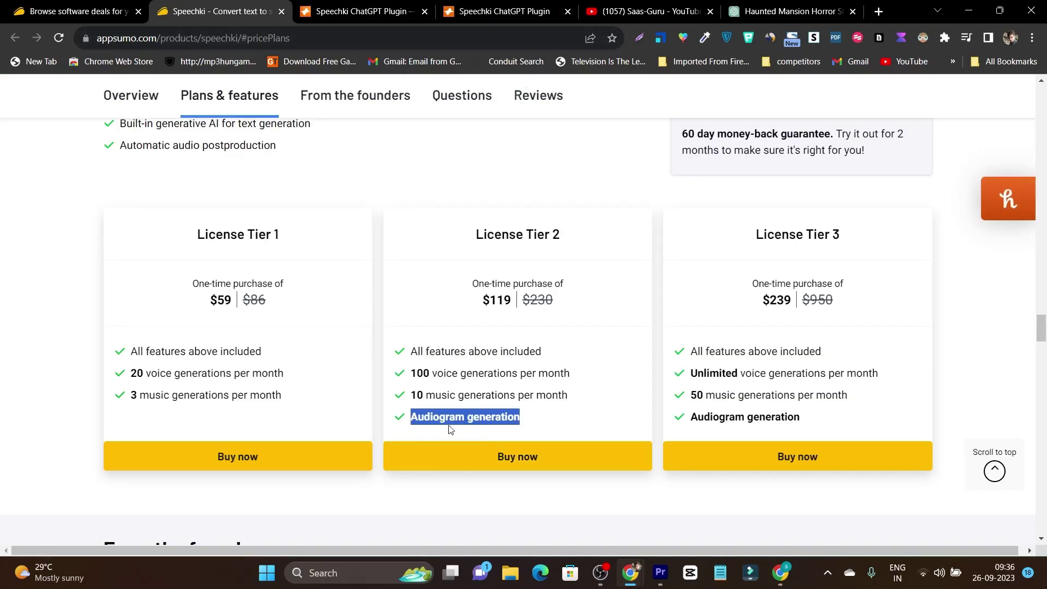
Cycle past the ChatGPT and YouTube tabs back to Speechki's Audiograms page
click(771, 5)
click(632, 11)
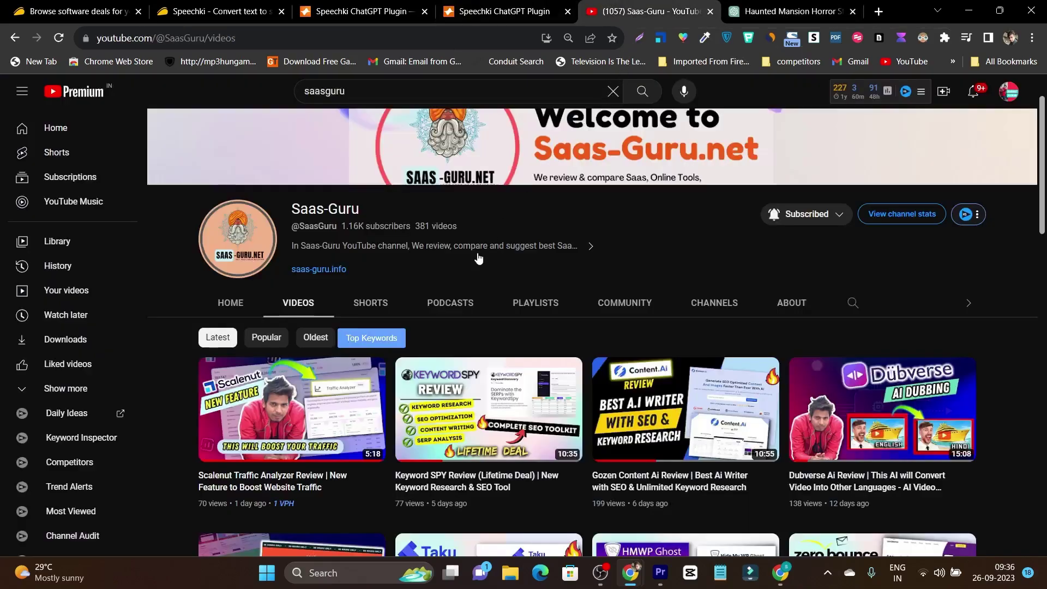
click(526, 9)
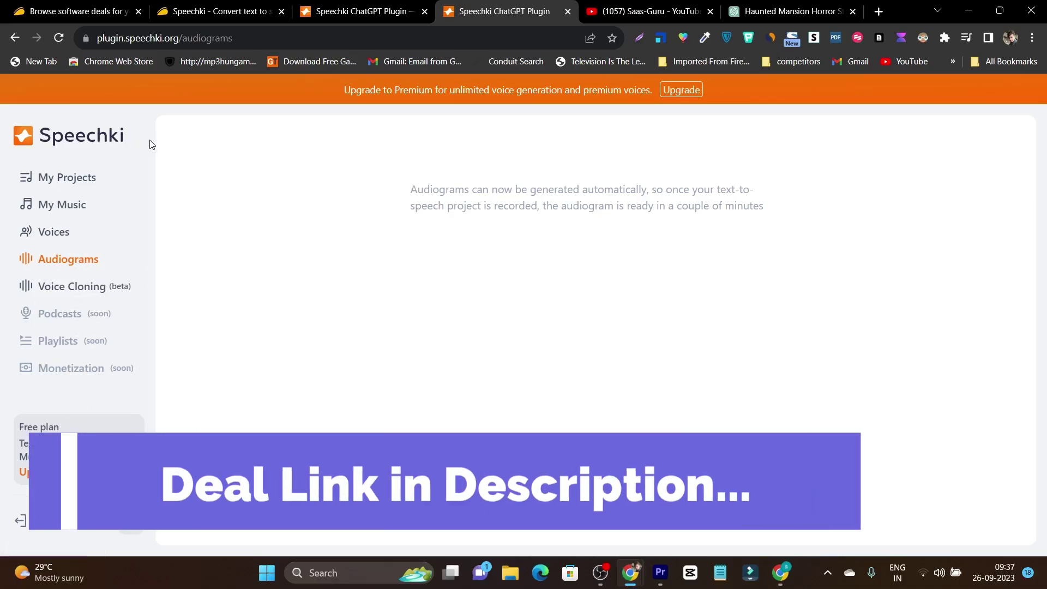
View AppSumo's Speechki tiers and deals page, then scroll the Saas-Guru YouTube videos list
click(218, 11)
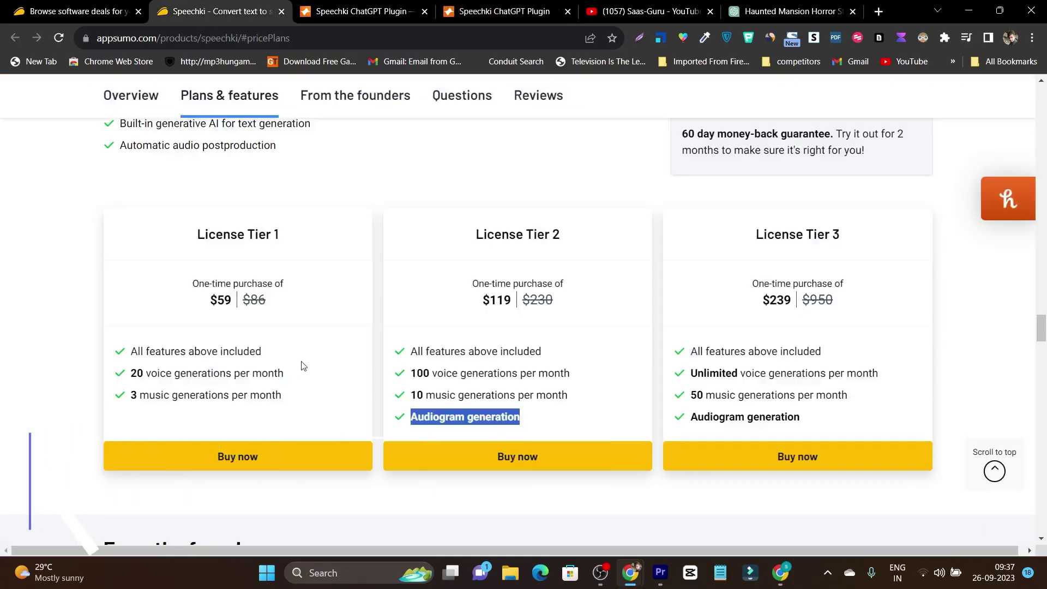
click(137, 15)
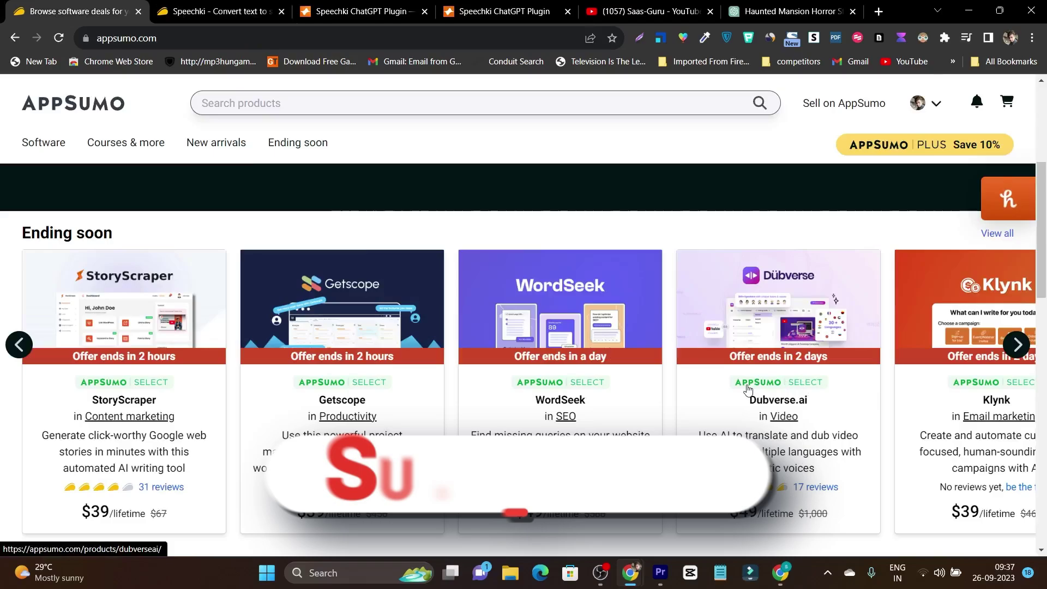
click(632, 12)
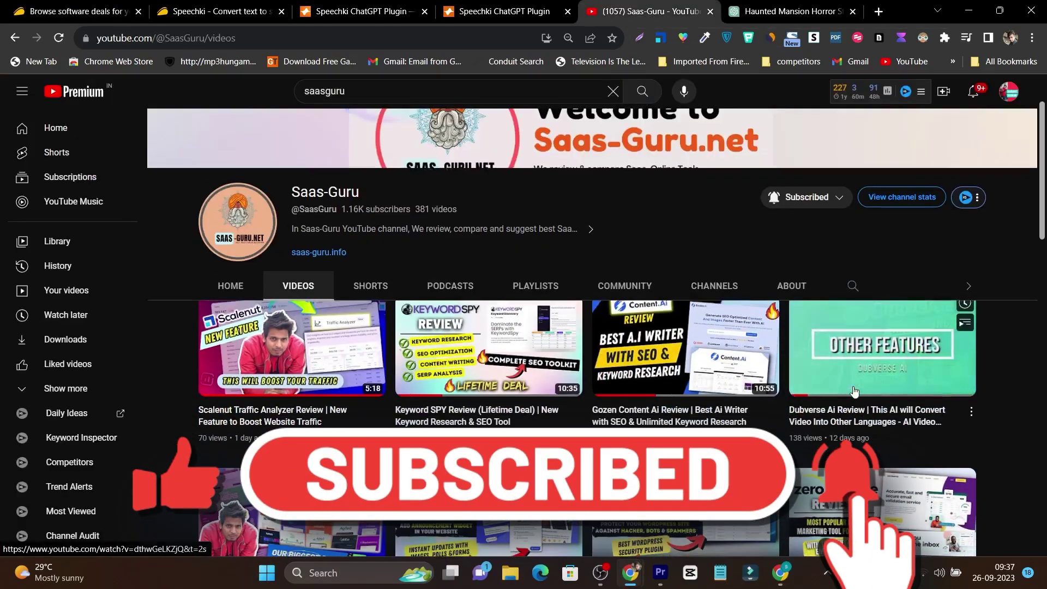
scroll(847, 404, down, 3)
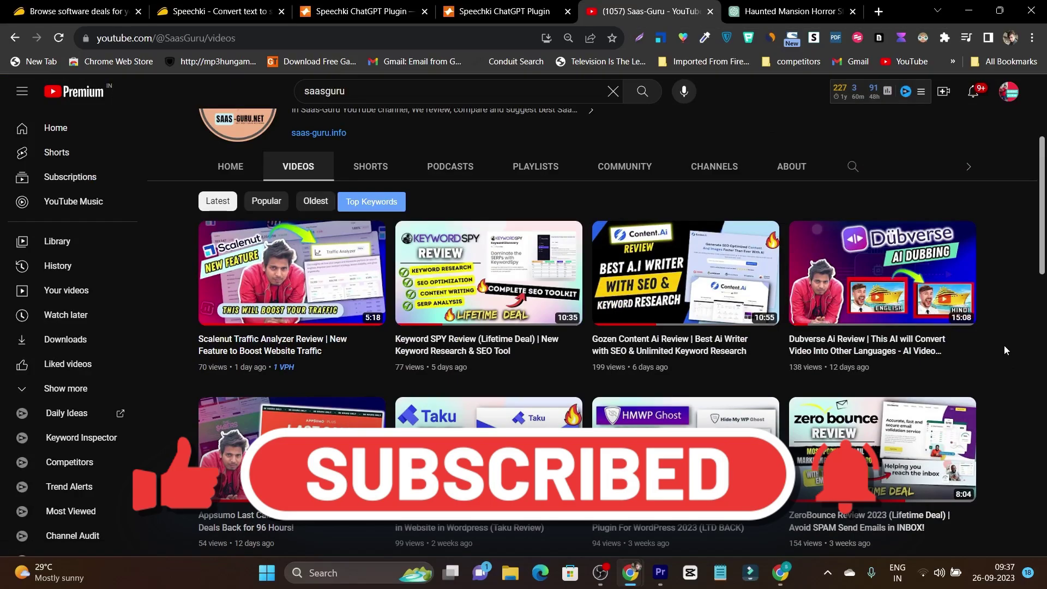
scroll(1005, 350, down, 1)
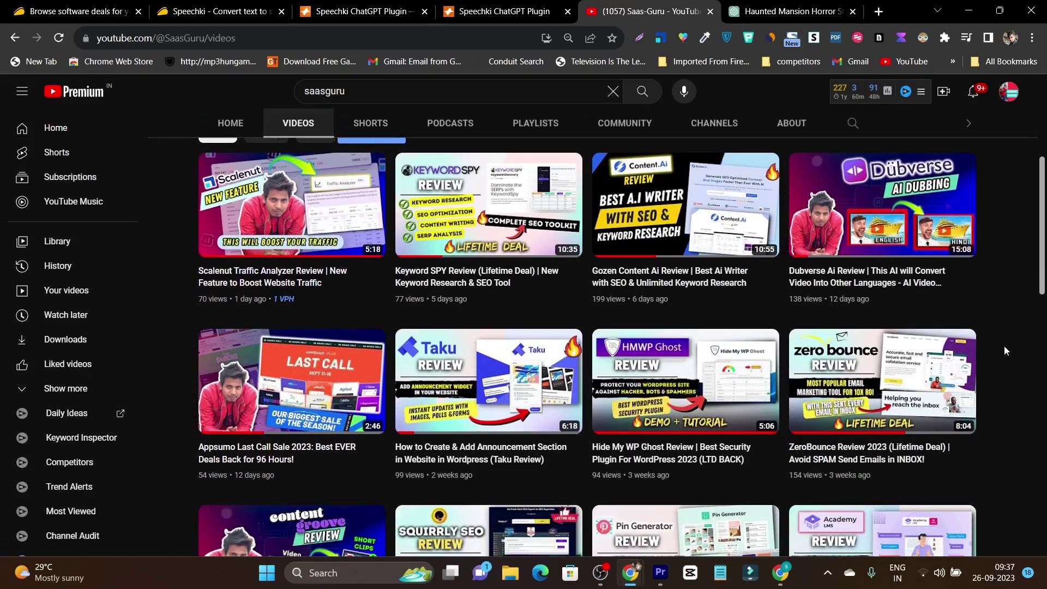